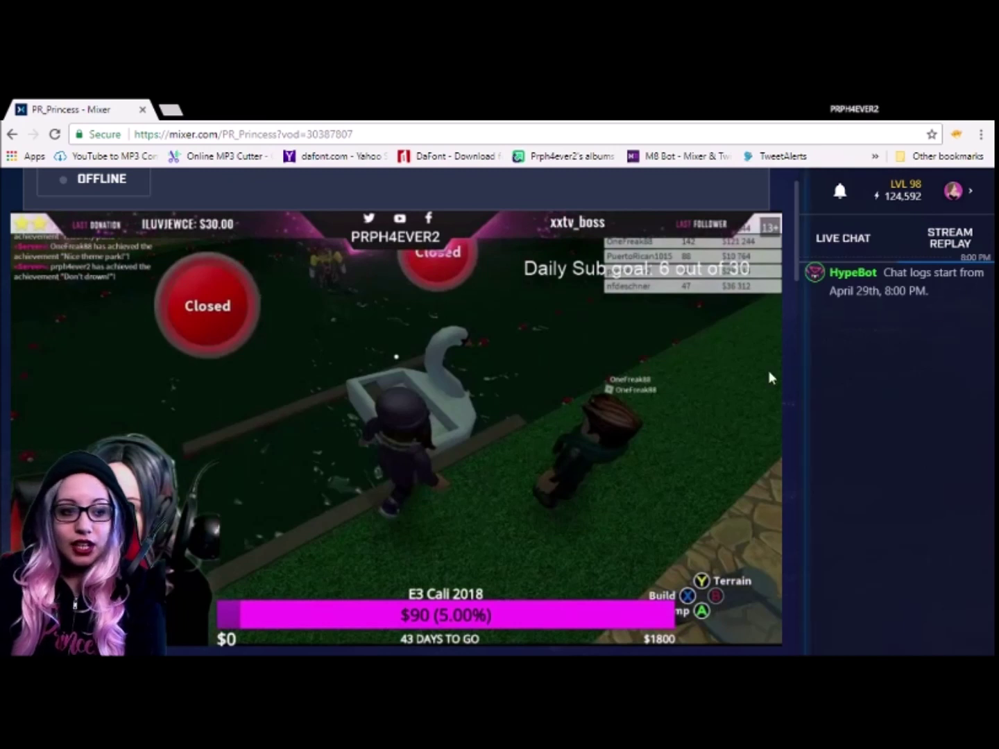
Strip '?vod=30387807' from the channel address and reload the plain channel page
{"action": "scroll", "coordinate": [729, 374], "scroll_direction": "up", "scroll_amount": 1}
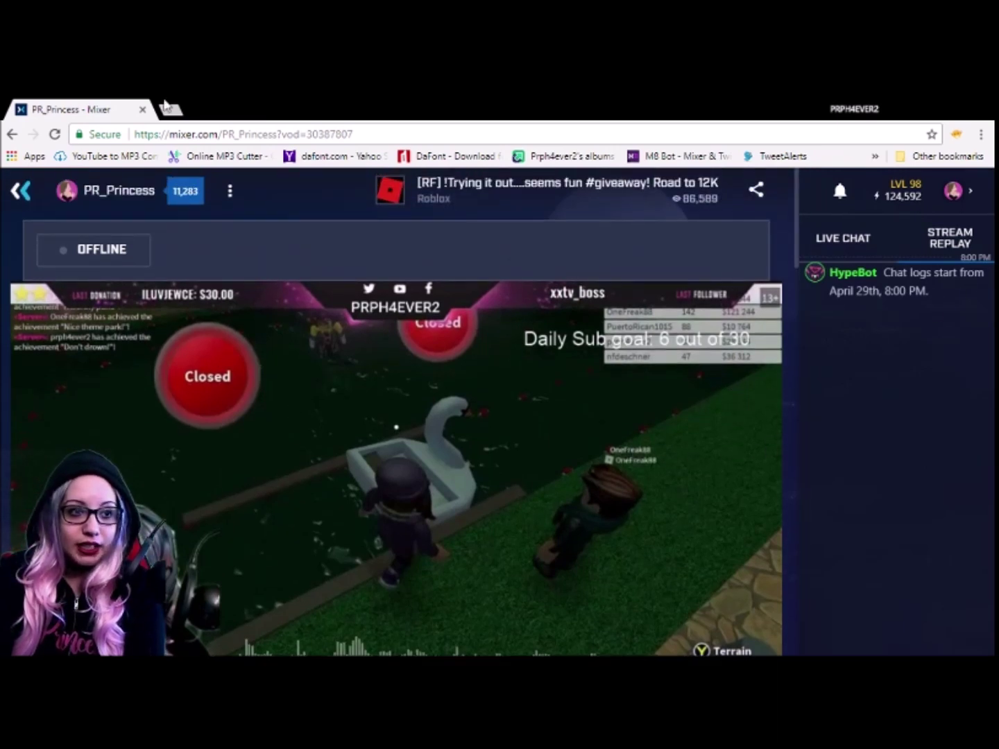
{"action": "left_click_drag", "start_coordinate": [388, 135], "coordinate": [285, 178]}
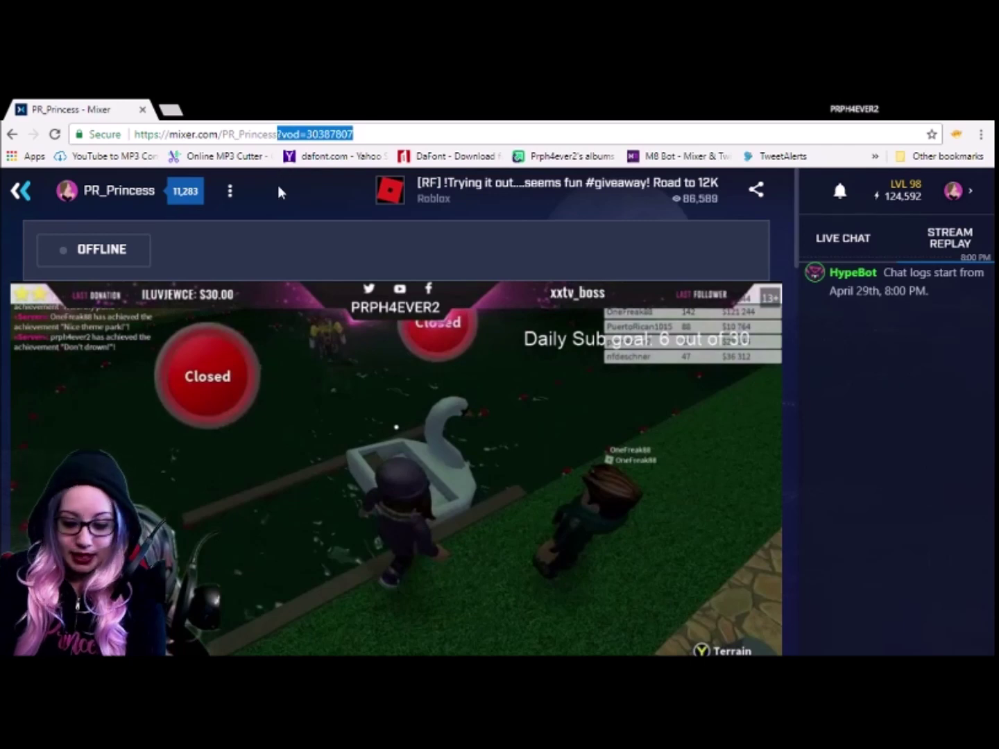
{"action": "key", "text": "BackSpace"}
{"action": "key", "text": "Return"}
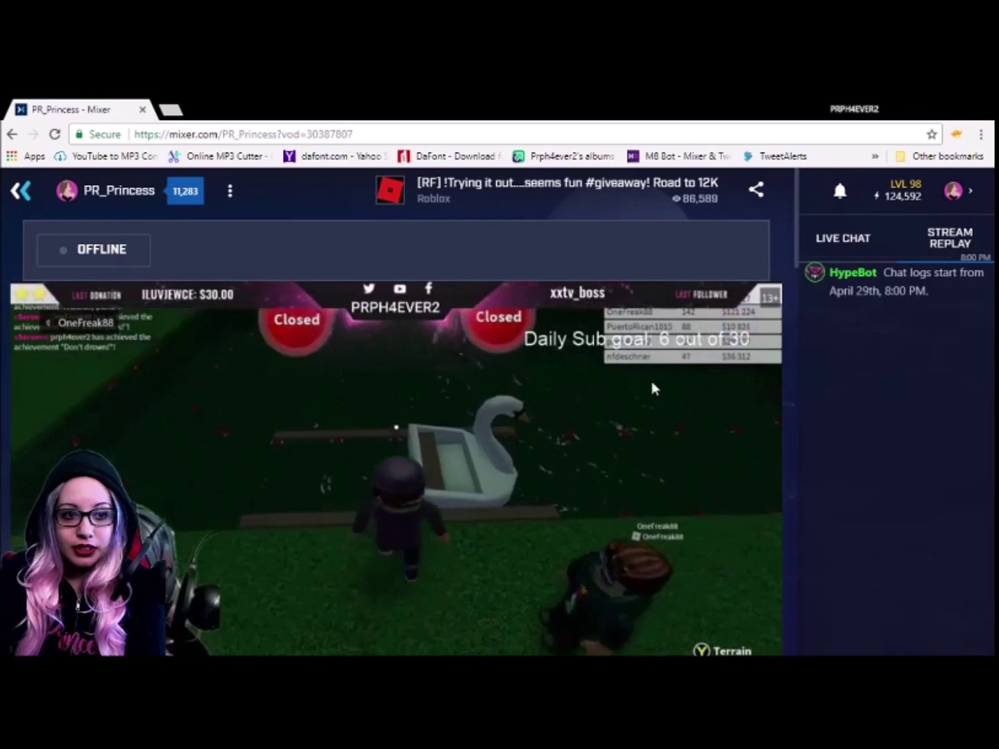
{"action": "scroll", "coordinate": [243, 537], "scroll_direction": "down", "scroll_amount": 1}
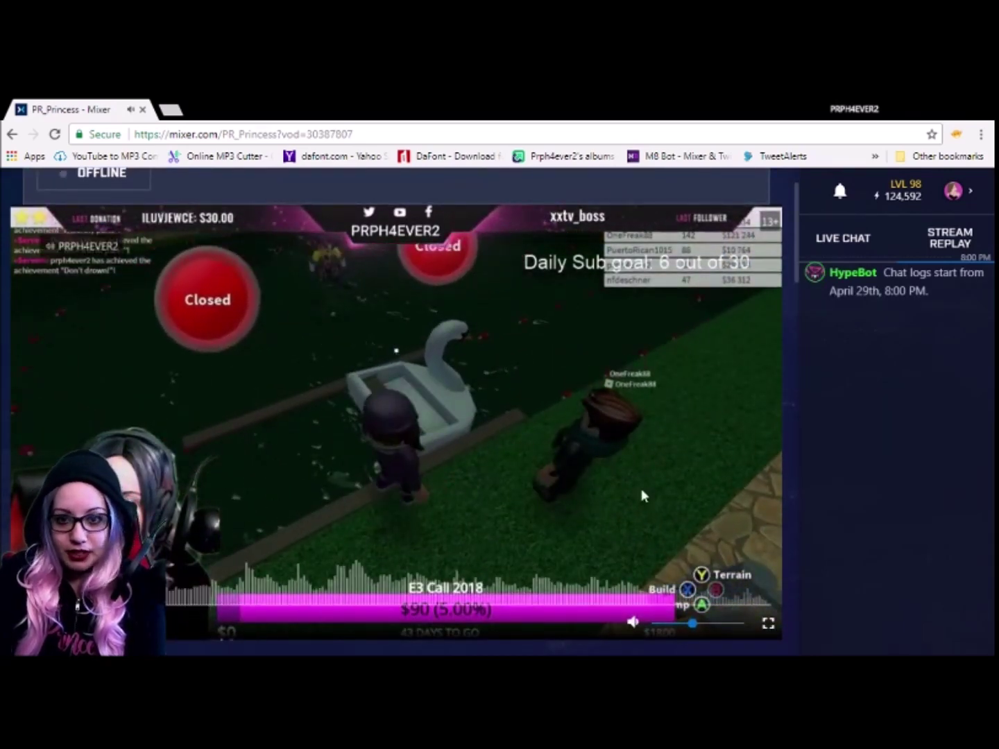
{"action": "scroll", "coordinate": [567, 295], "scroll_direction": "up", "scroll_amount": 1}
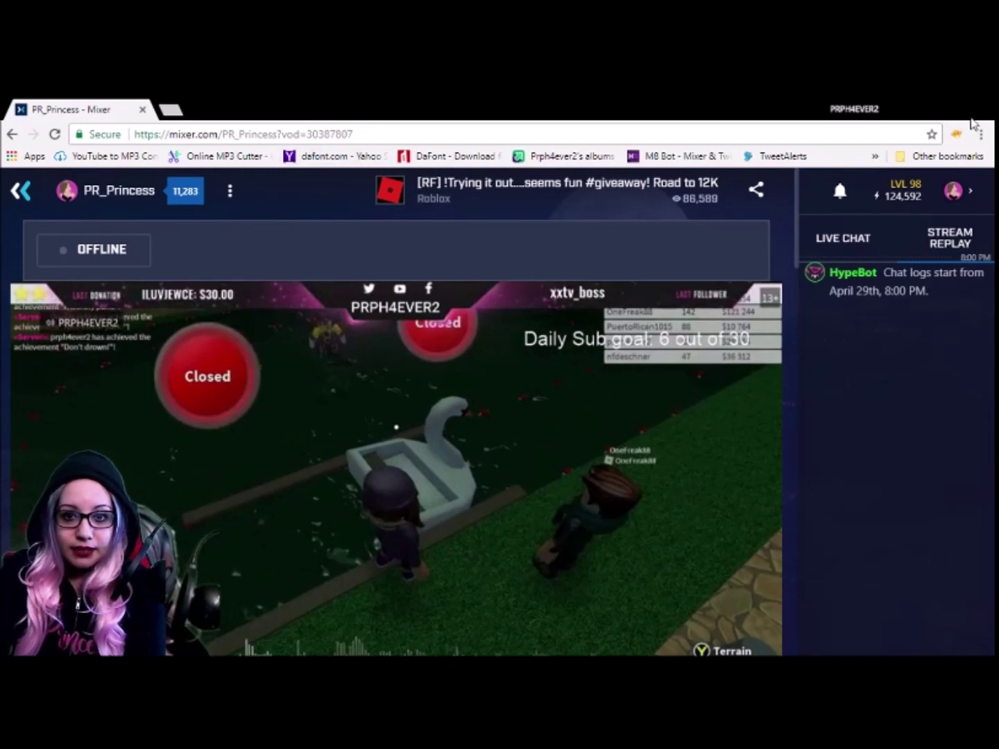
{"action": "left_click", "coordinate": [963, 196]}
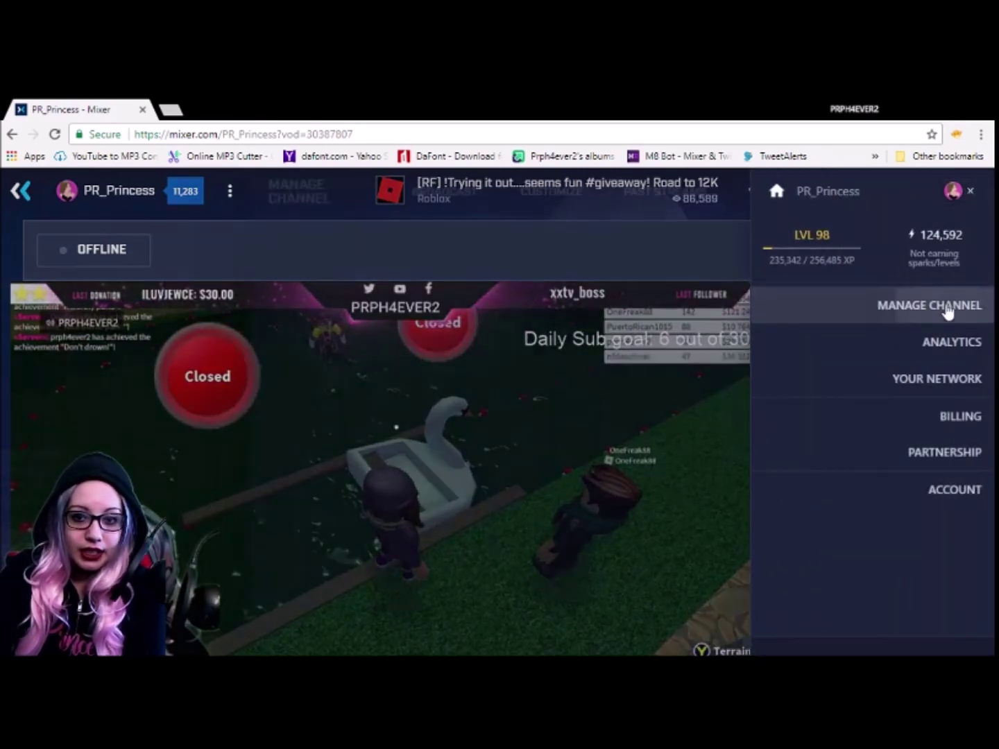
In Manage Channel, switch Keep recordings off and back on, then save the broadcast settings
{"action": "left_click", "coordinate": [947, 310]}
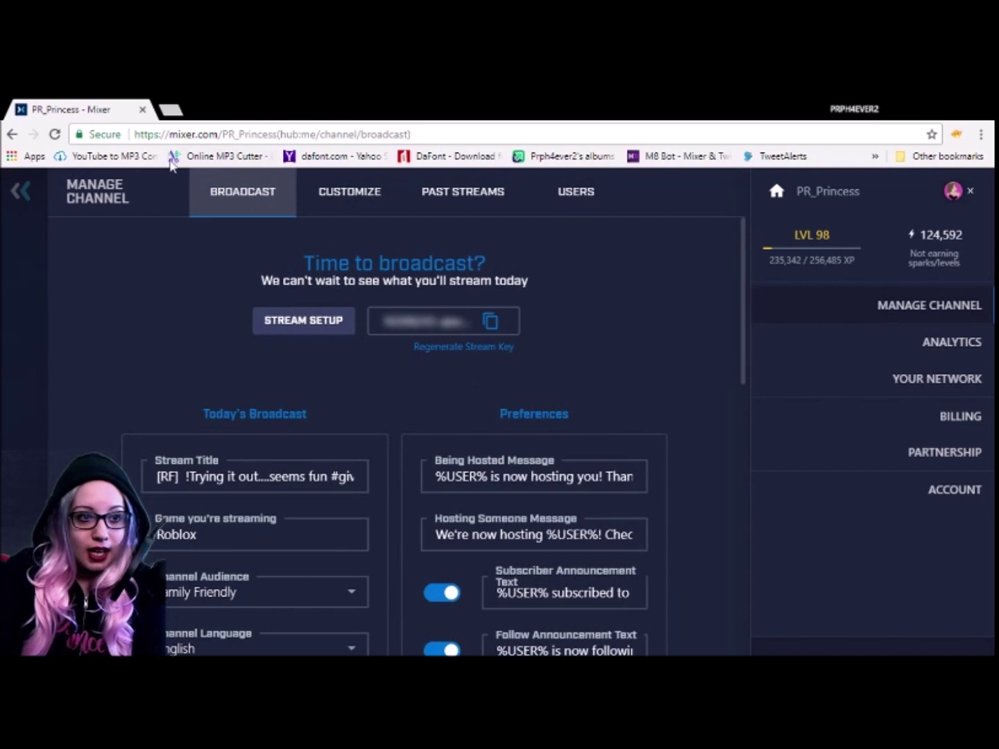
{"action": "scroll", "coordinate": [303, 342], "scroll_direction": "down", "scroll_amount": 1}
{"action": "scroll", "coordinate": [303, 341], "scroll_direction": "up", "scroll_amount": 1}
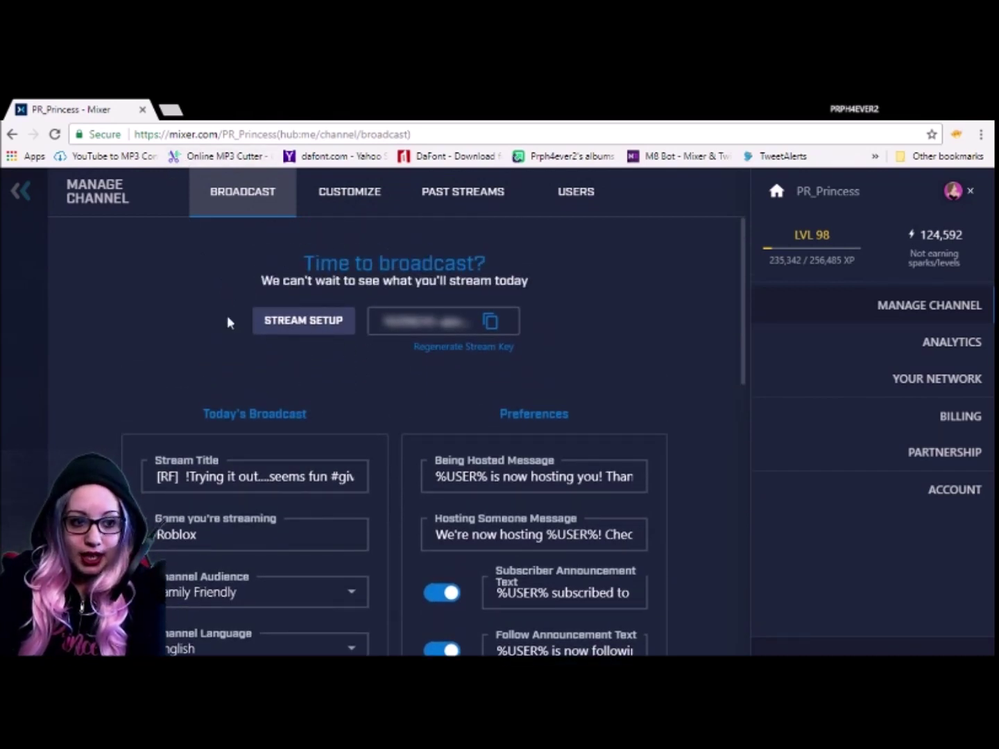
{"action": "scroll", "coordinate": [215, 298], "scroll_direction": "down", "scroll_amount": 2}
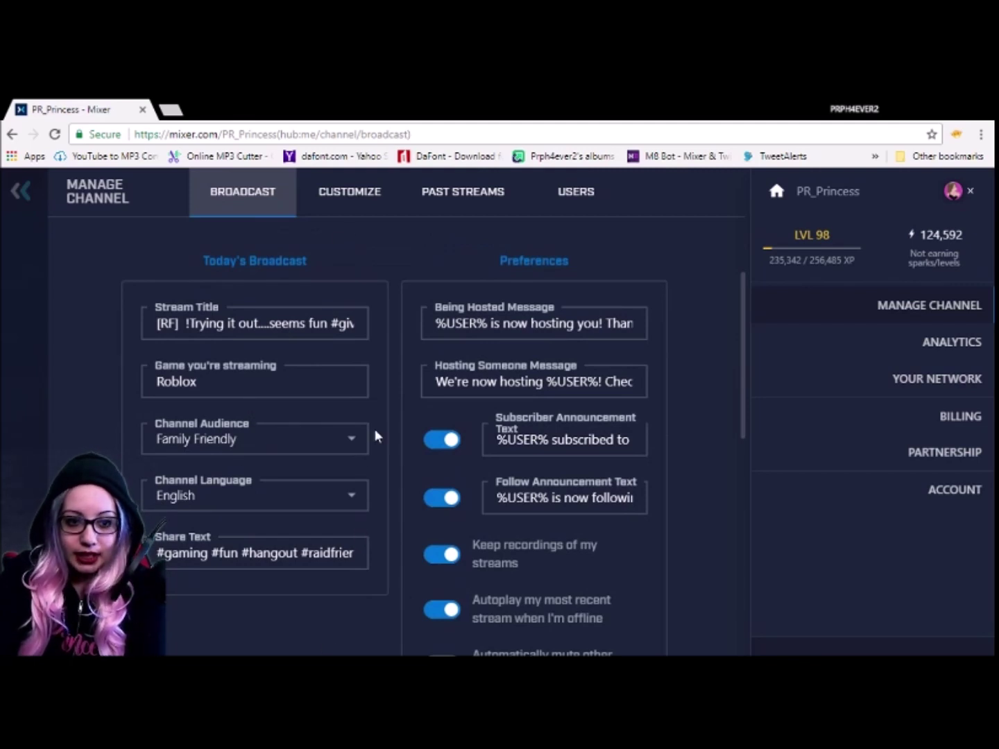
{"action": "scroll", "coordinate": [487, 392], "scroll_direction": "down", "scroll_amount": 1}
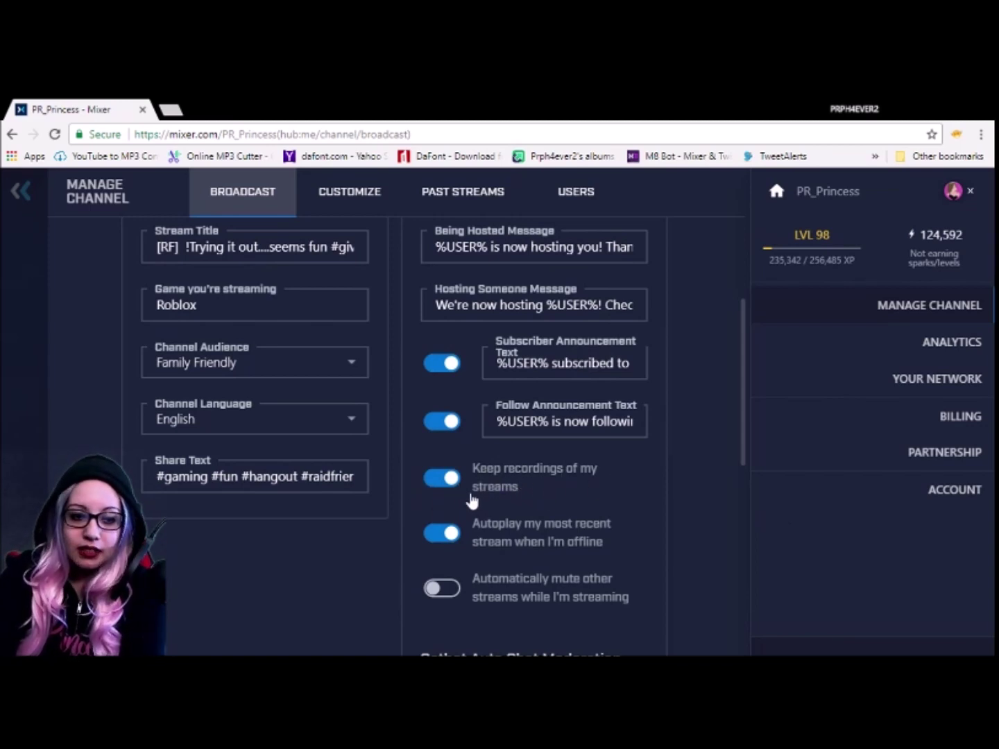
{"action": "left_click", "coordinate": [455, 486]}
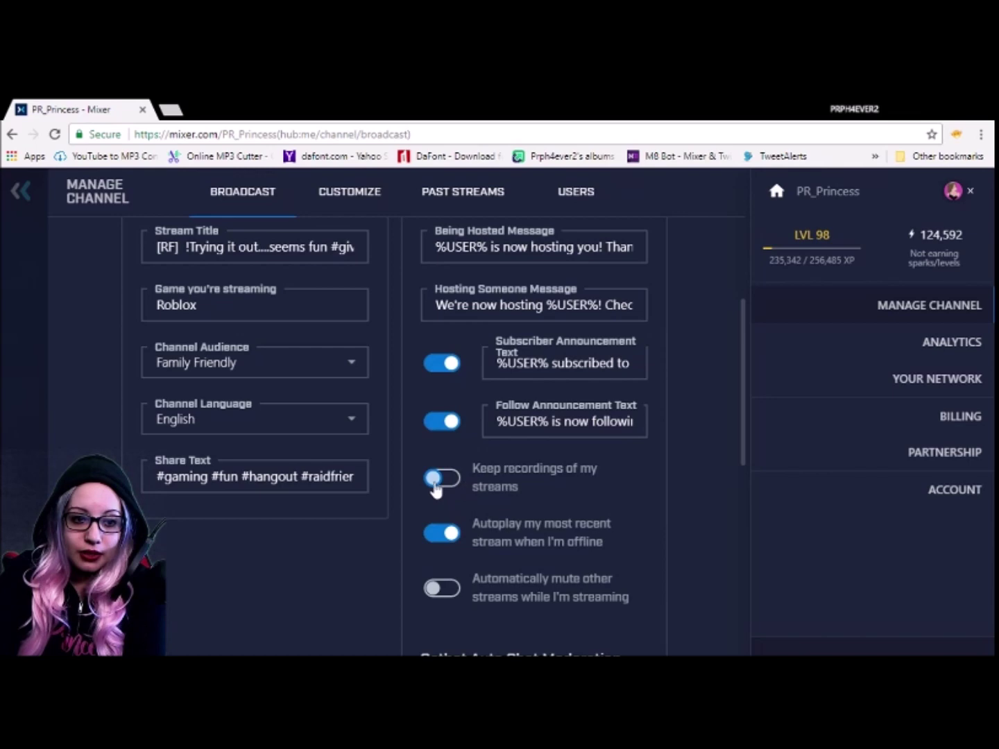
{"action": "left_click", "coordinate": [435, 485]}
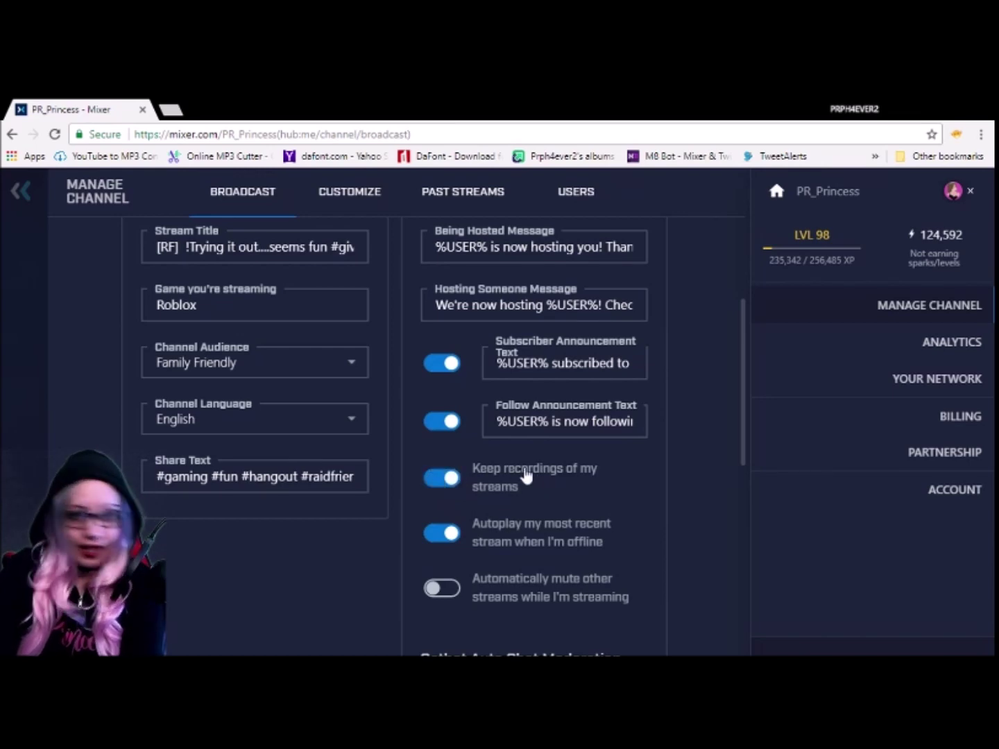
{"action": "scroll", "coordinate": [458, 478], "scroll_direction": "down", "scroll_amount": 10}
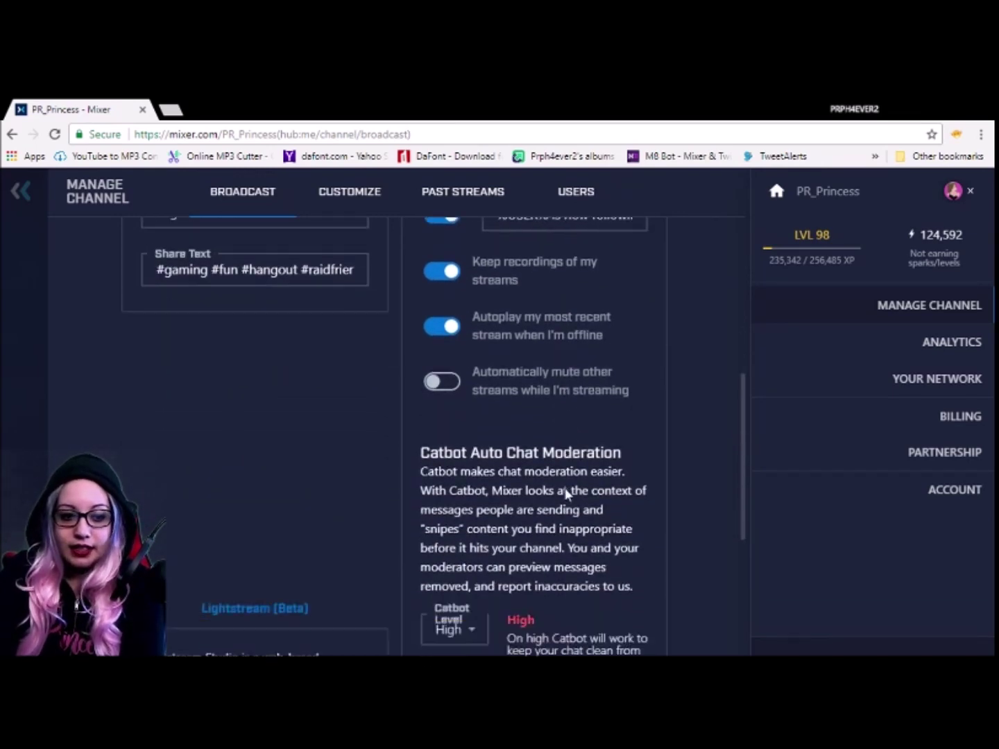
{"action": "left_click", "coordinate": [396, 580]}
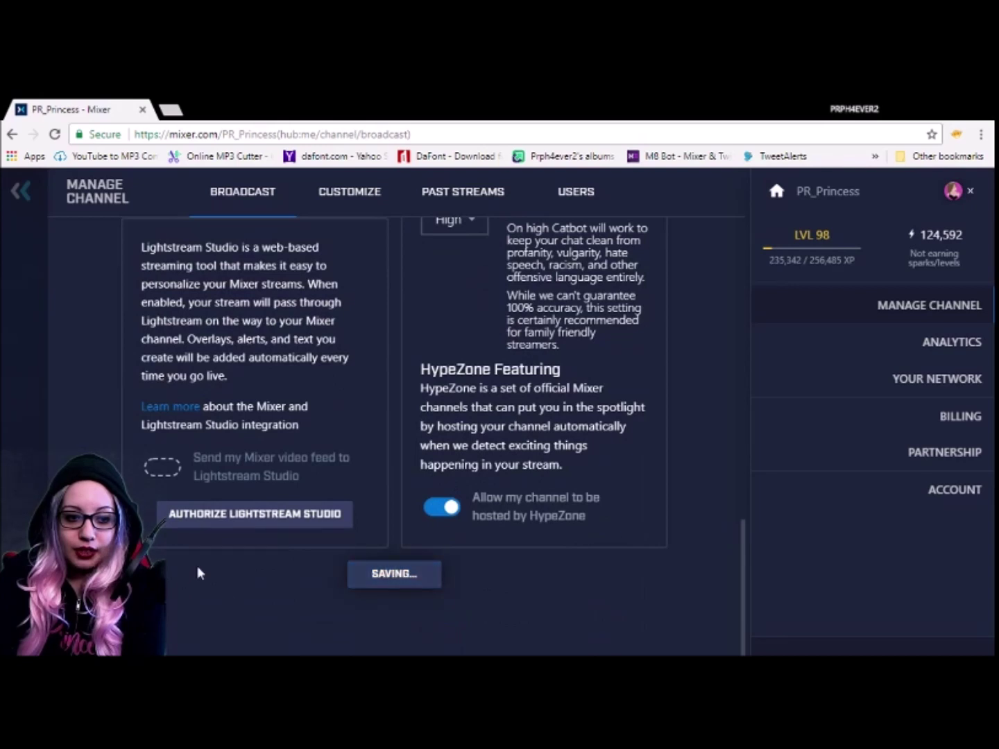
{"action": "left_click", "coordinate": [958, 196]}
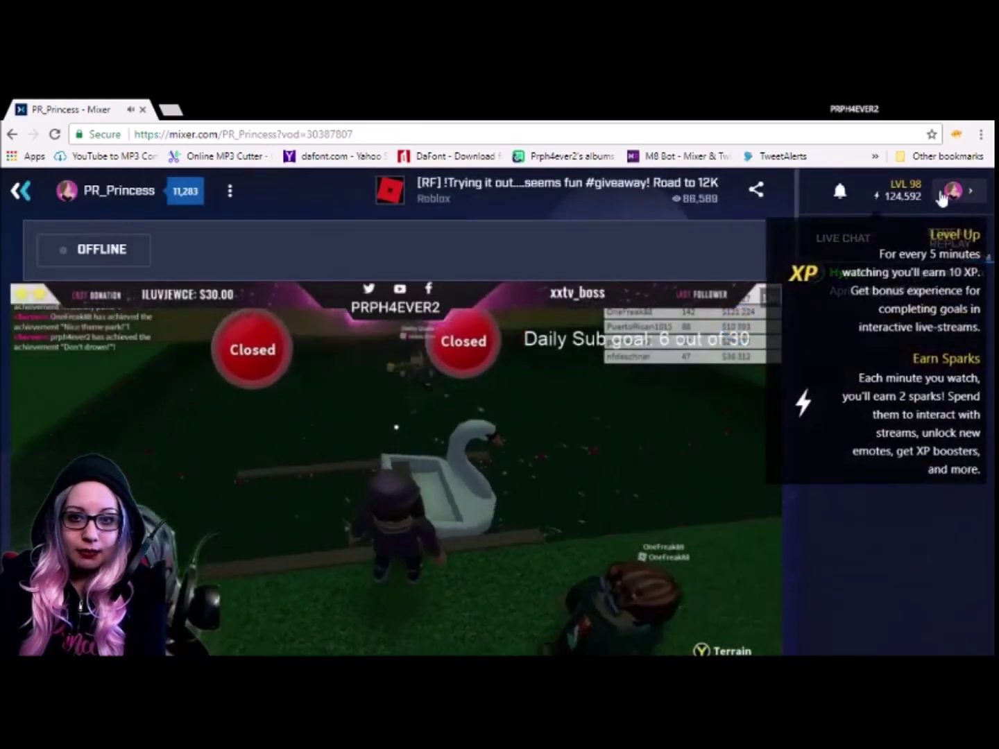
{"action": "left_click", "coordinate": [948, 194]}
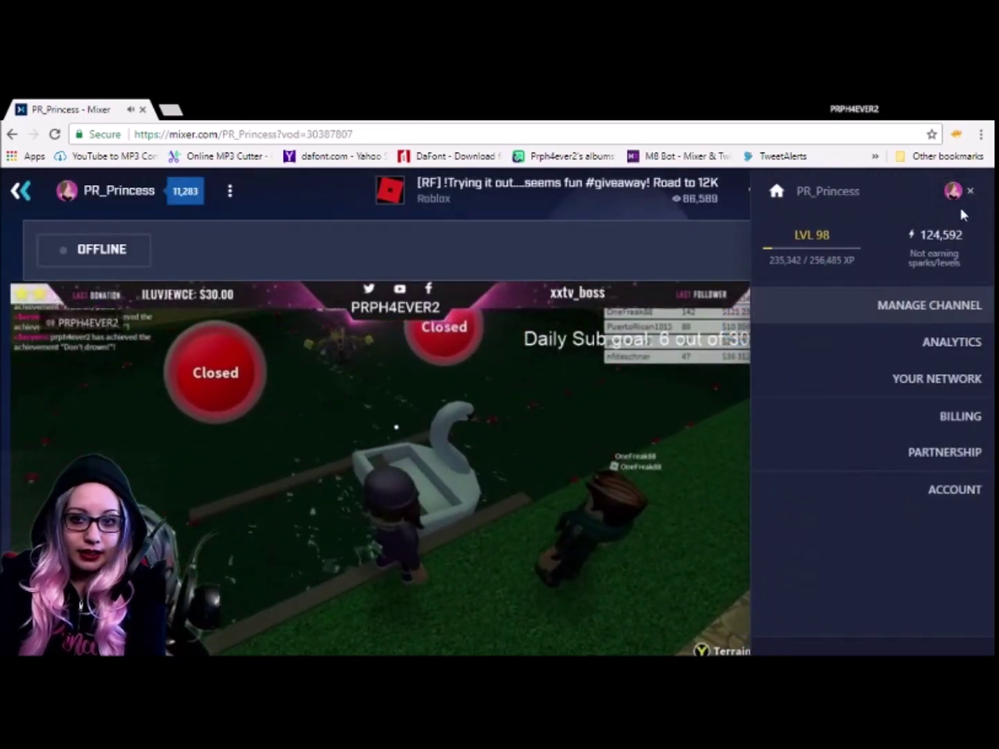
{"action": "left_click", "coordinate": [896, 307]}
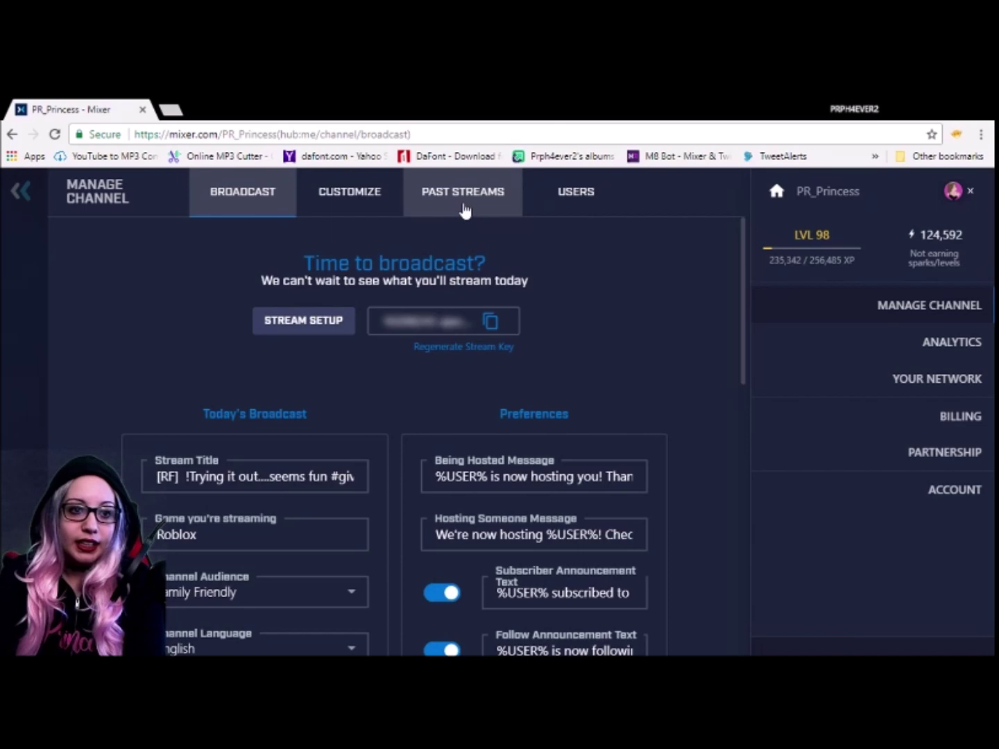
Show the Past Streams grid in Manage Channel and scroll through the saved broadcasts
{"action": "left_click", "coordinate": [464, 210]}
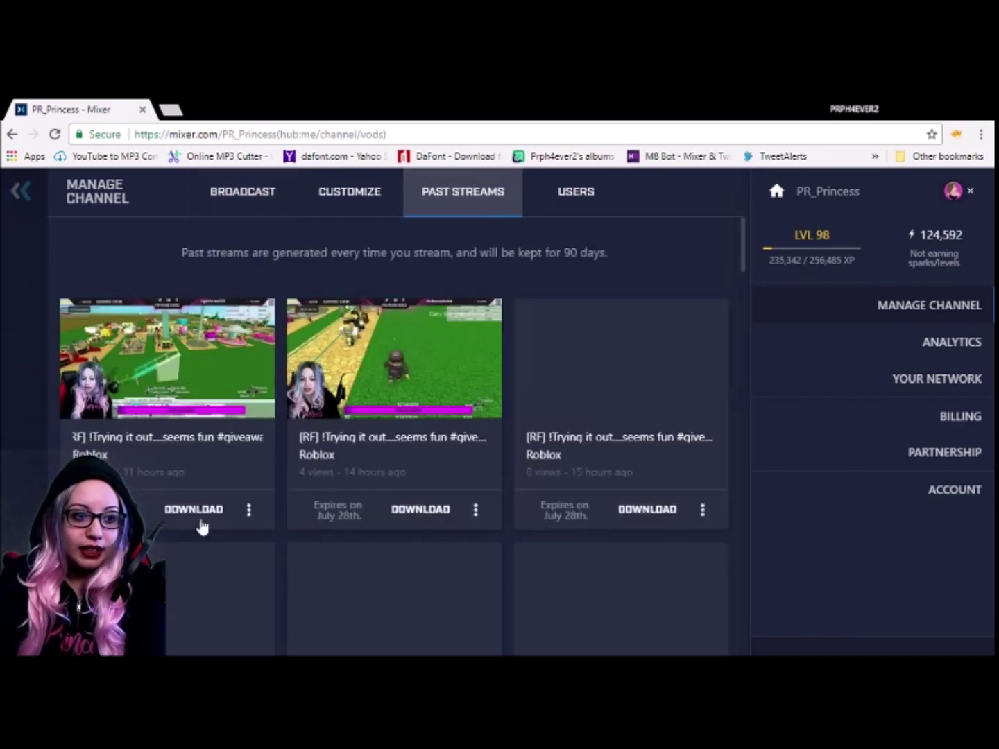
{"action": "scroll", "coordinate": [190, 413], "scroll_direction": "down", "scroll_amount": 1}
{"action": "scroll", "coordinate": [190, 413], "scroll_direction": "up", "scroll_amount": 1}
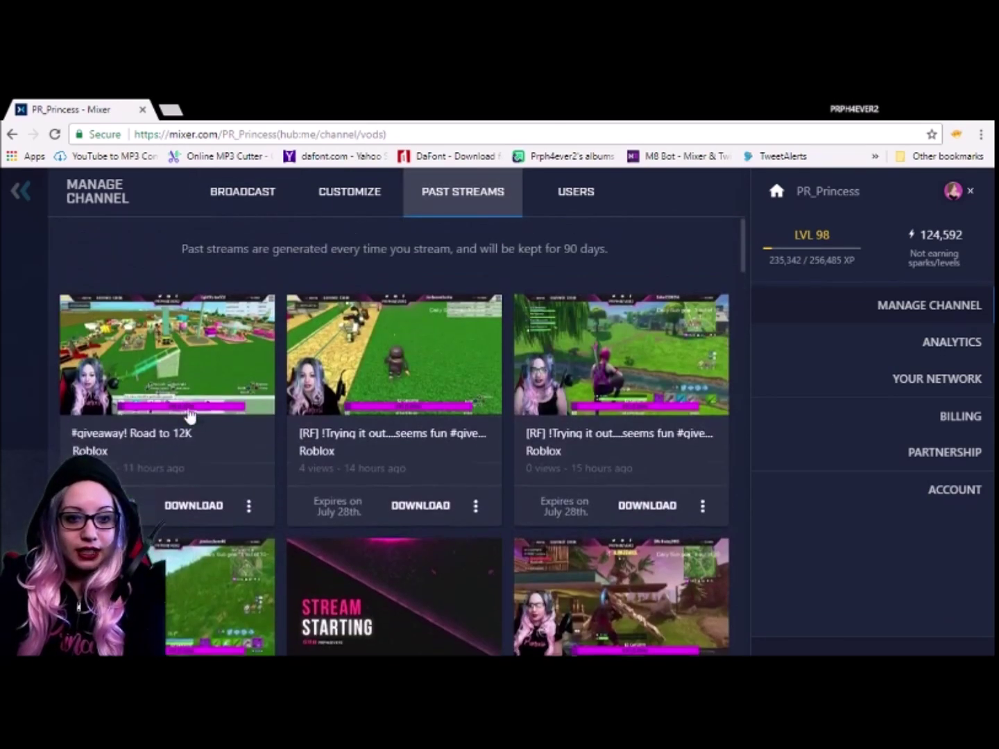
{"action": "scroll", "coordinate": [543, 536], "scroll_direction": "down", "scroll_amount": 7}
{"action": "scroll", "coordinate": [331, 483], "scroll_direction": "up", "scroll_amount": 3}
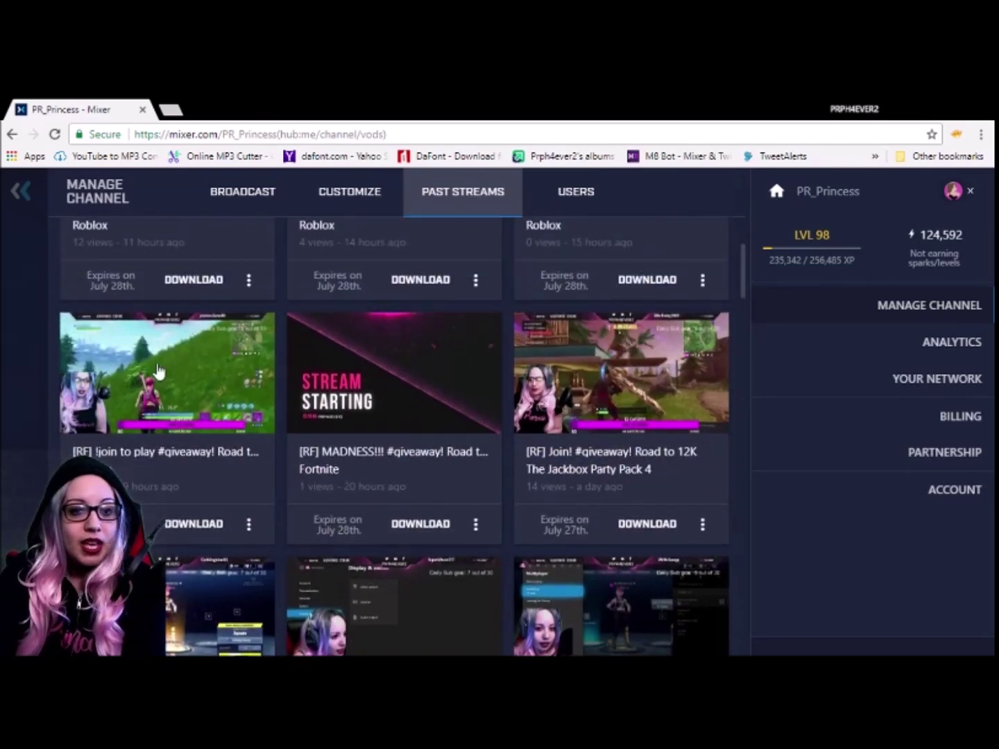
{"action": "scroll", "coordinate": [184, 430], "scroll_direction": "up", "scroll_amount": 4}
Highlight the 90-day retention note, then open the first past stream's options
{"action": "left_click_drag", "start_coordinate": [609, 253], "coordinate": [154, 250]}
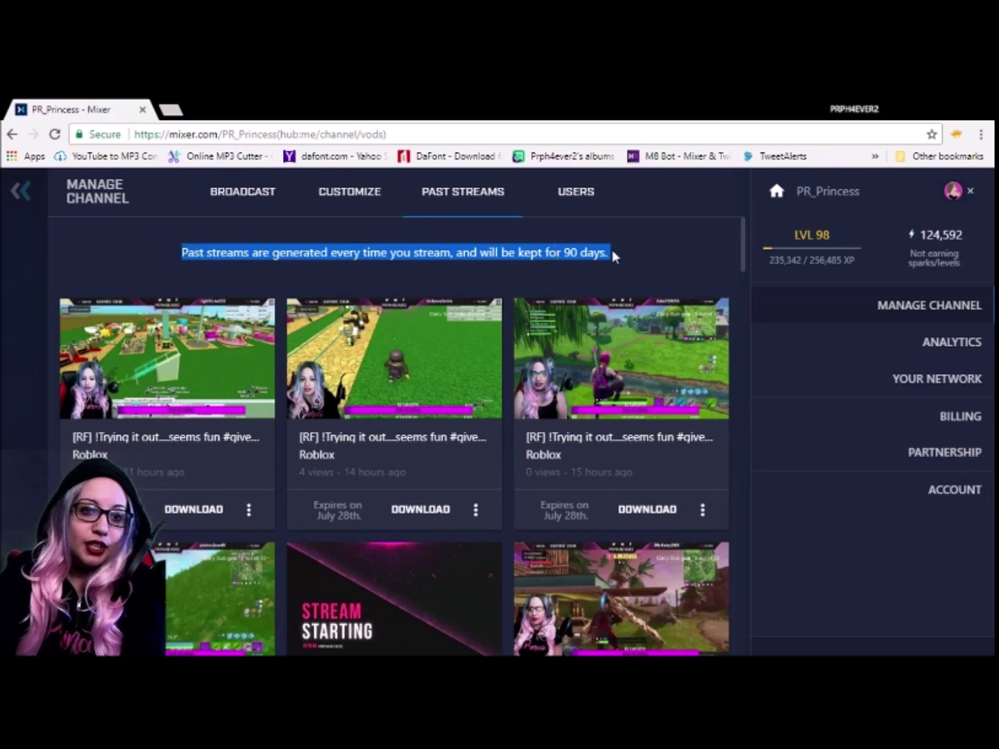
{"action": "left_click", "coordinate": [668, 258]}
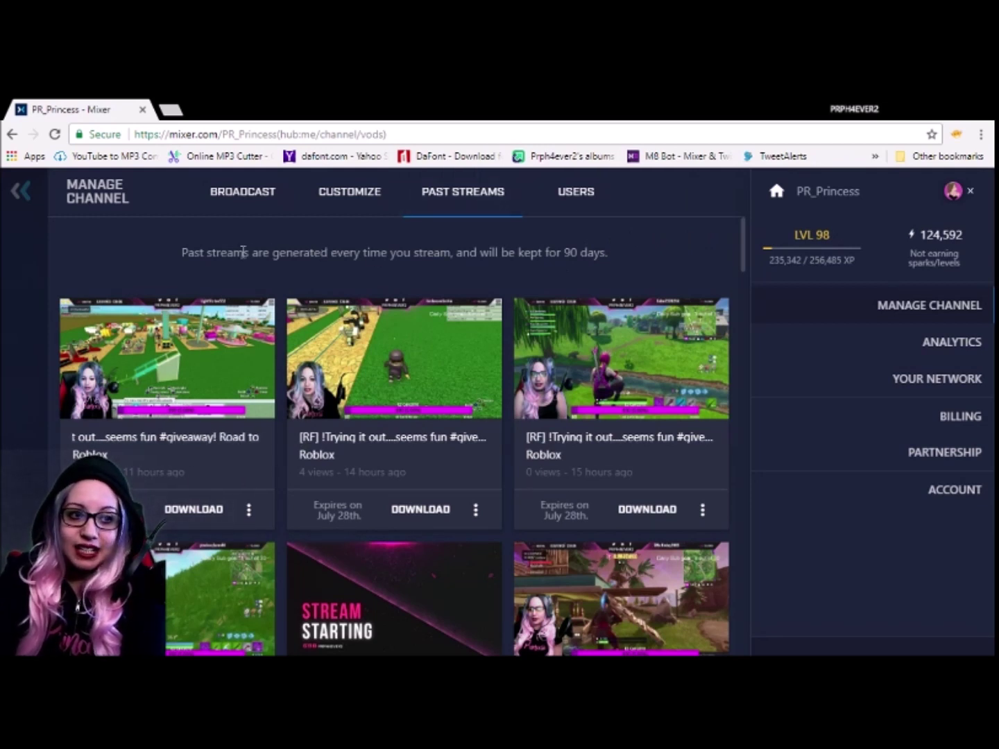
{"action": "left_click_drag", "start_coordinate": [538, 253], "coordinate": [617, 255]}
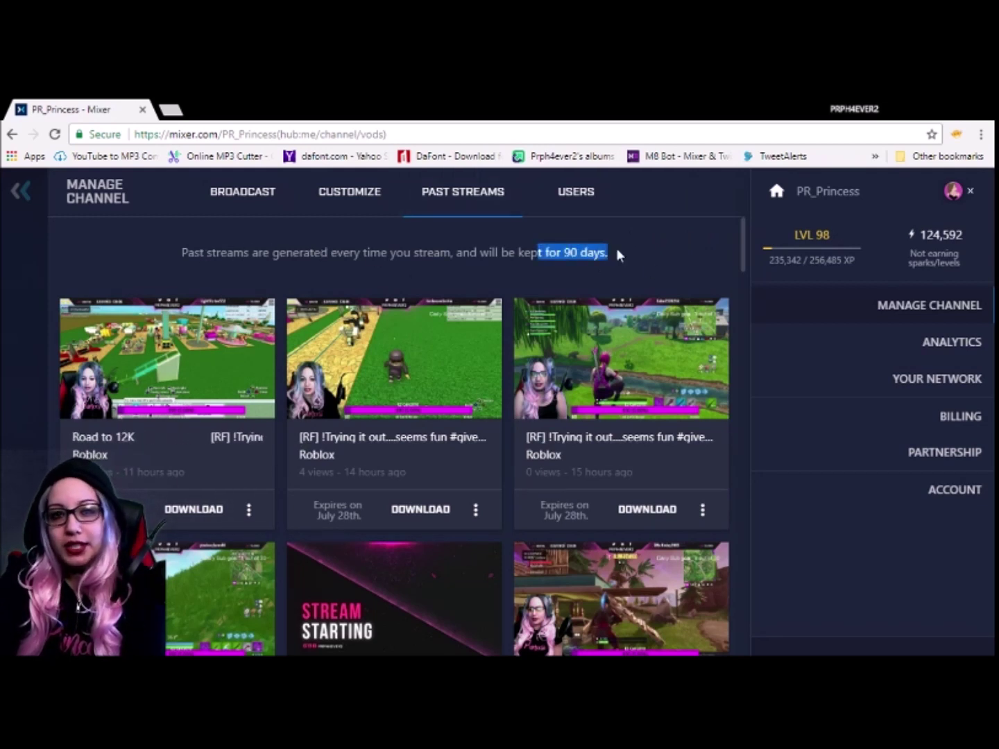
{"action": "left_click", "coordinate": [617, 251]}
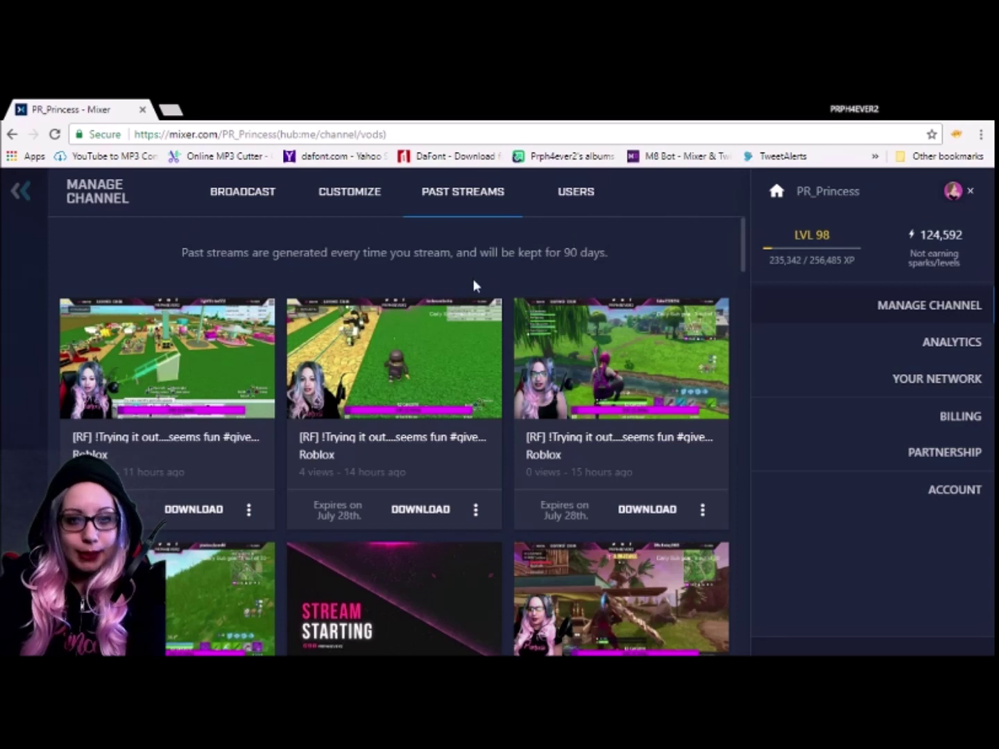
{"action": "scroll", "coordinate": [582, 258], "scroll_direction": "down", "scroll_amount": 1}
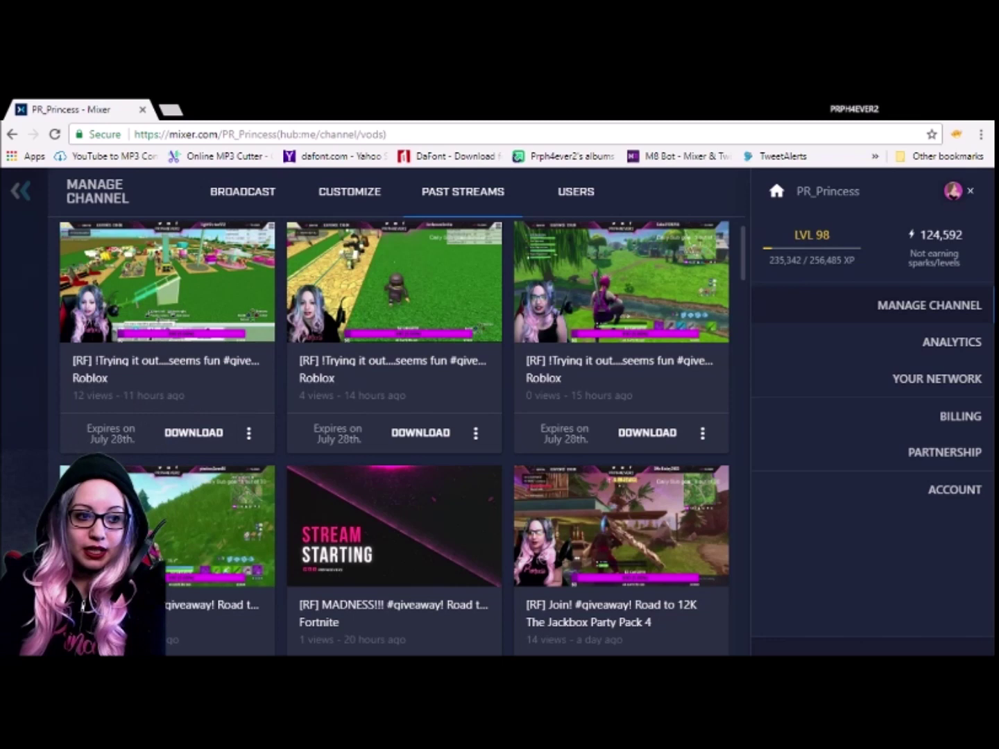
{"action": "left_click", "coordinate": [249, 433]}
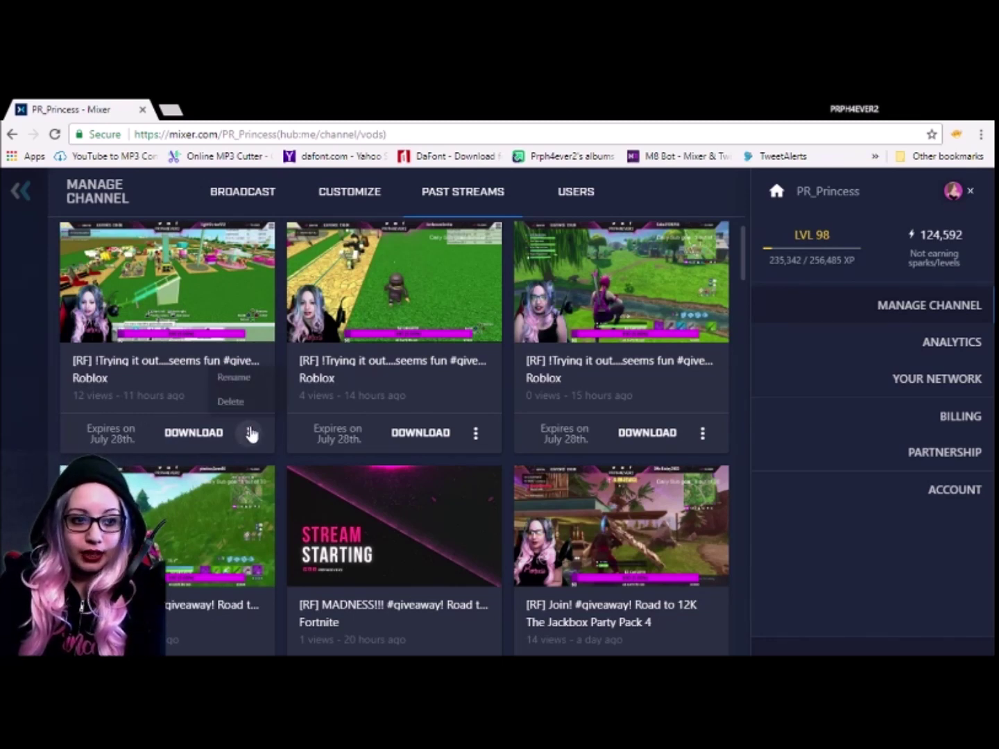
Append 'Blah blah blah' to the first past stream's title and save it
{"action": "left_click", "coordinate": [237, 368]}
{"action": "left_click_drag", "start_coordinate": [614, 437], "coordinate": [314, 438]}
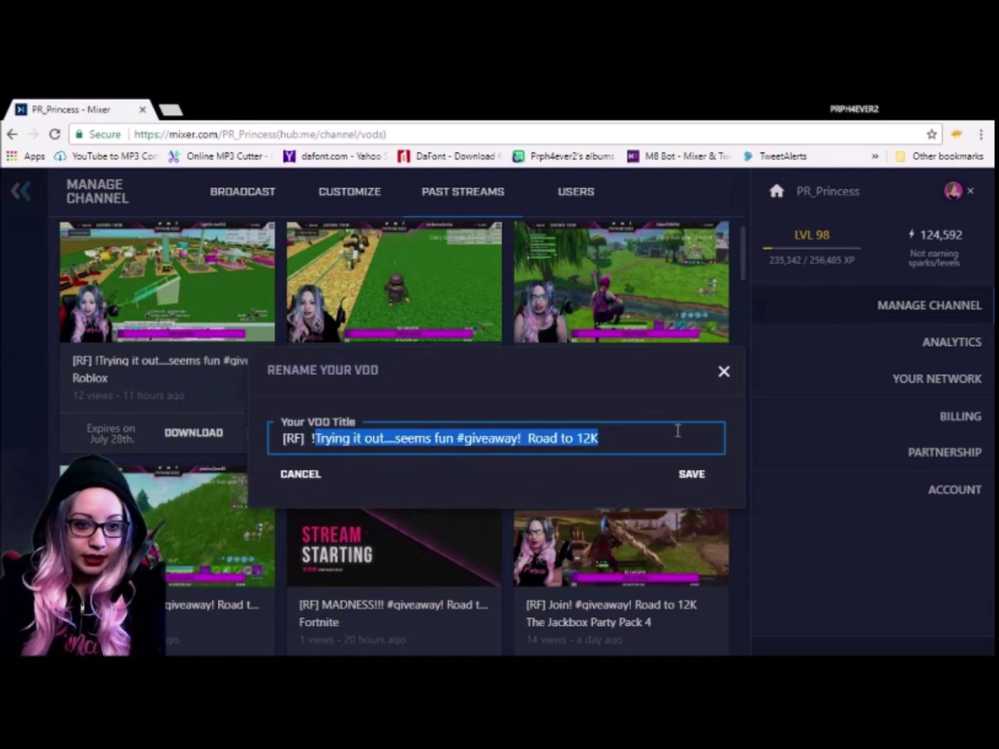
{"action": "left_click", "coordinate": [671, 439]}
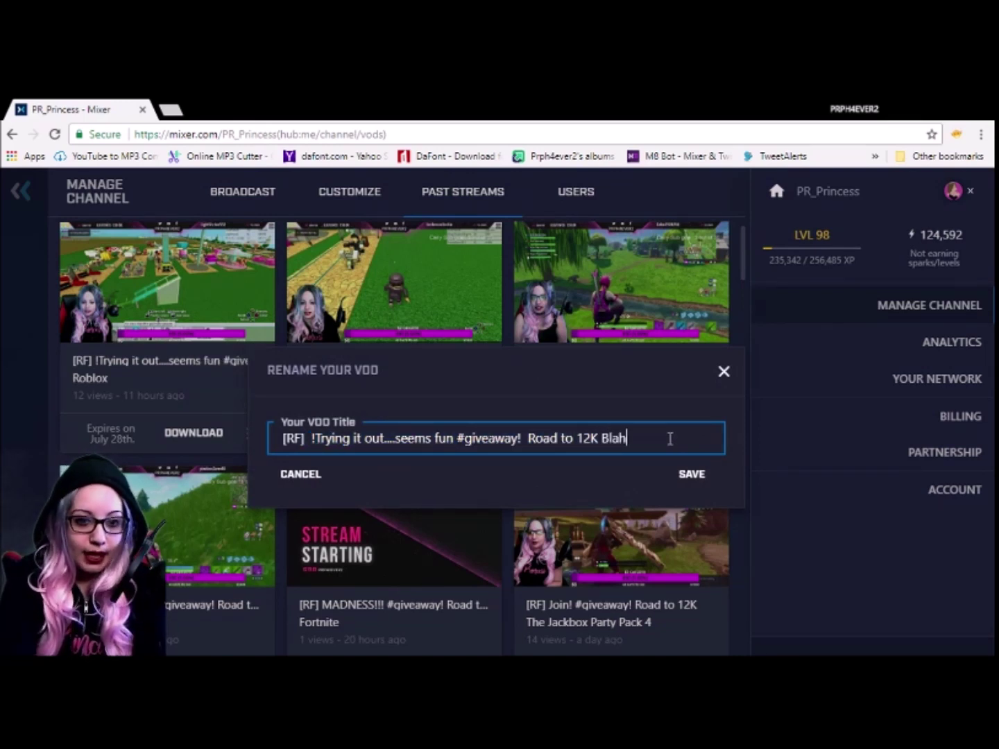
{"action": "type", "text": "Blah blah blah"}
{"action": "left_click", "coordinate": [692, 474]}
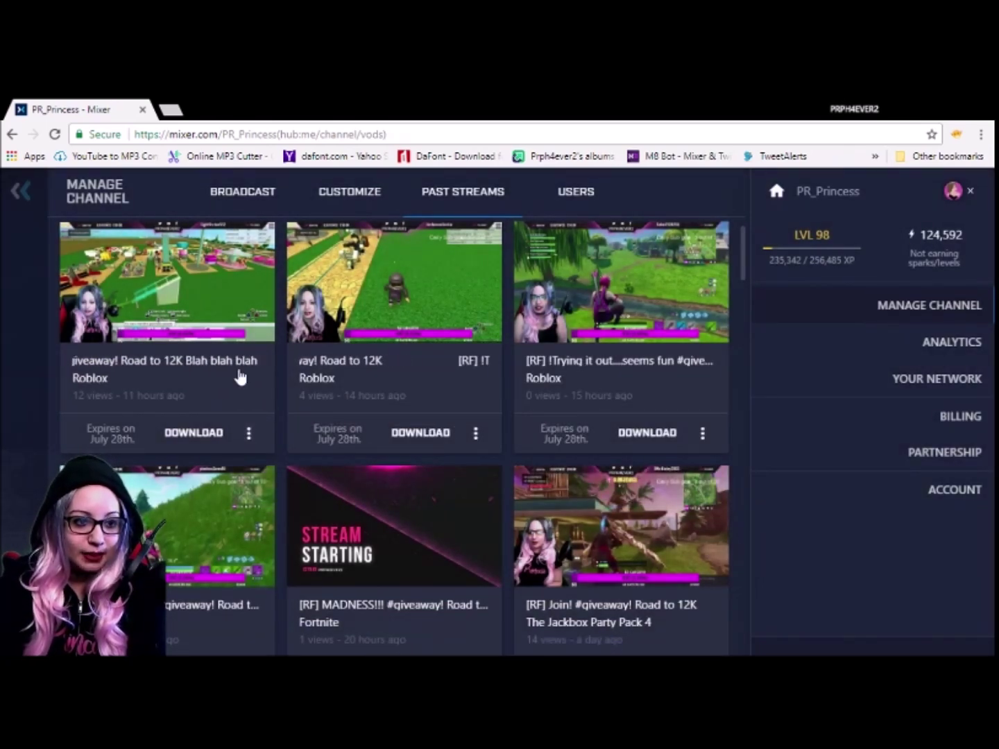
Delete the added 'Blah blah blah' from the title, save, and return to the channel page
{"action": "left_click", "coordinate": [249, 431]}
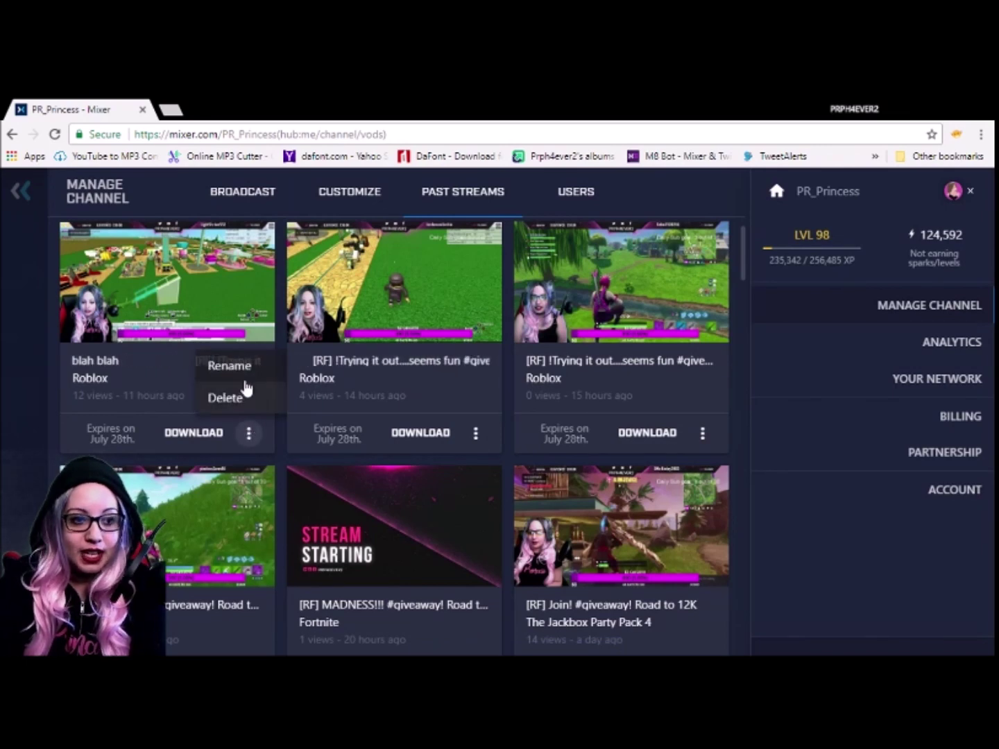
{"action": "left_click", "coordinate": [231, 365]}
{"action": "left_click_drag", "start_coordinate": [683, 437], "coordinate": [599, 438]}
{"action": "key", "text": "BackSpace"}
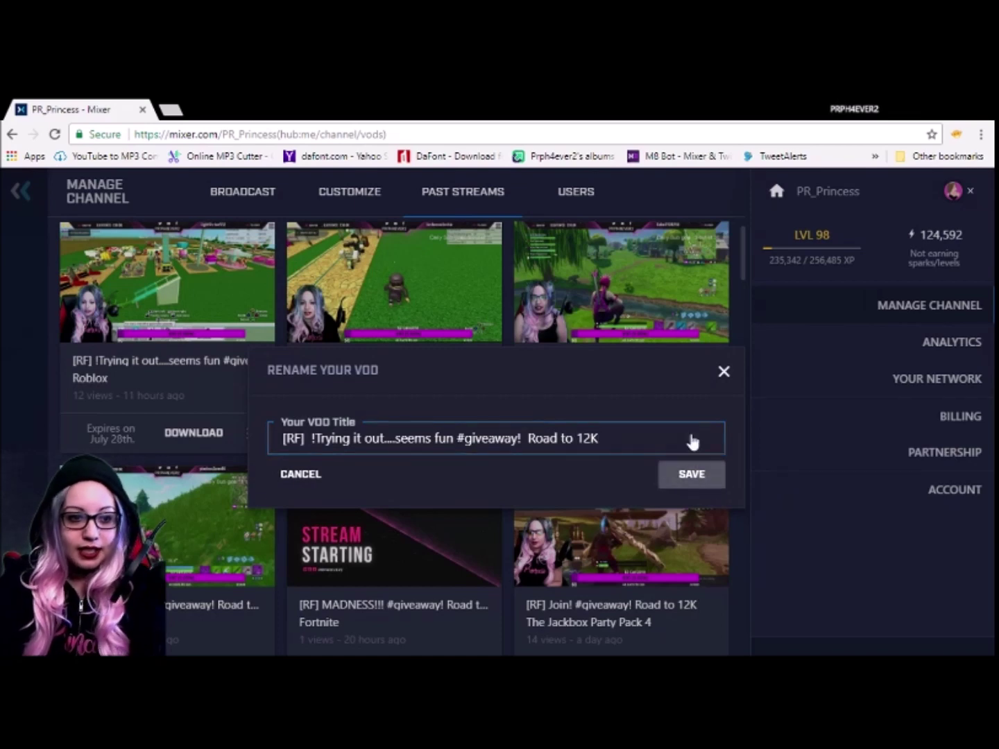
{"action": "left_click", "coordinate": [691, 473]}
{"action": "left_click", "coordinate": [248, 432]}
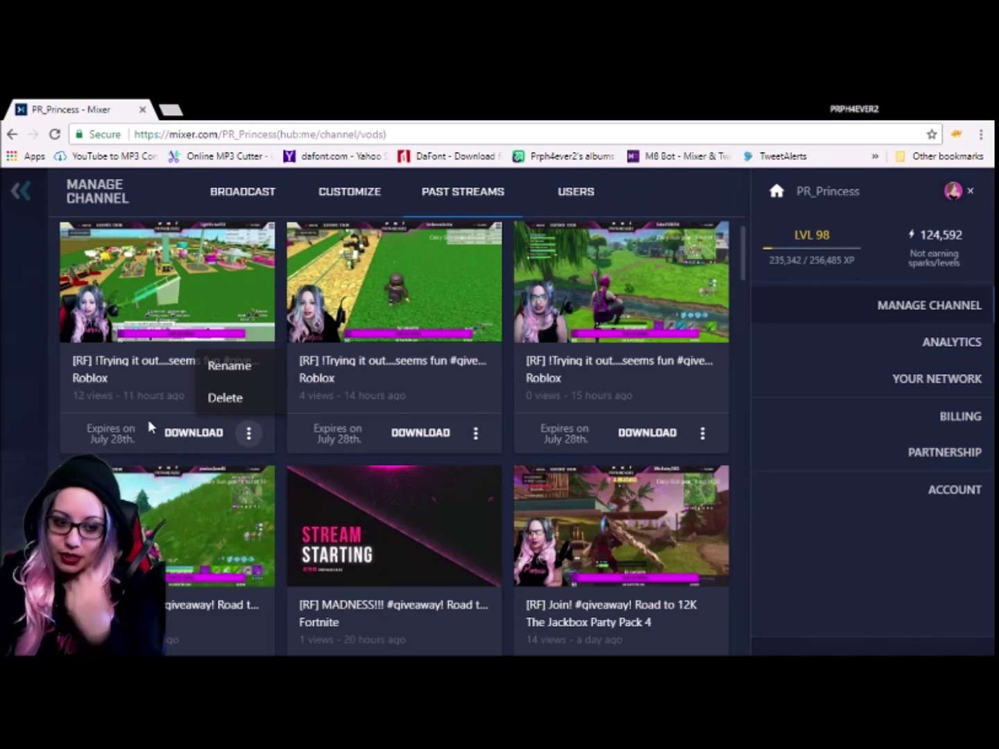
{"action": "left_click", "coordinate": [23, 416]}
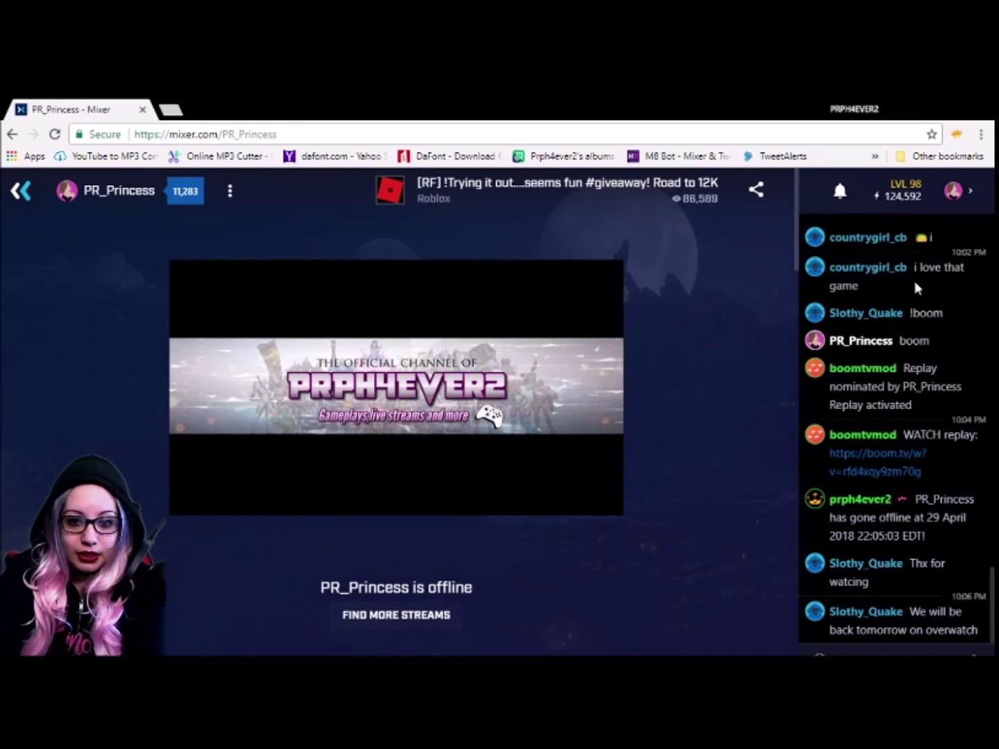
Open Manage Channel from the avatar menu, go back to the channel page, then reopen it
{"action": "left_click", "coordinate": [970, 193]}
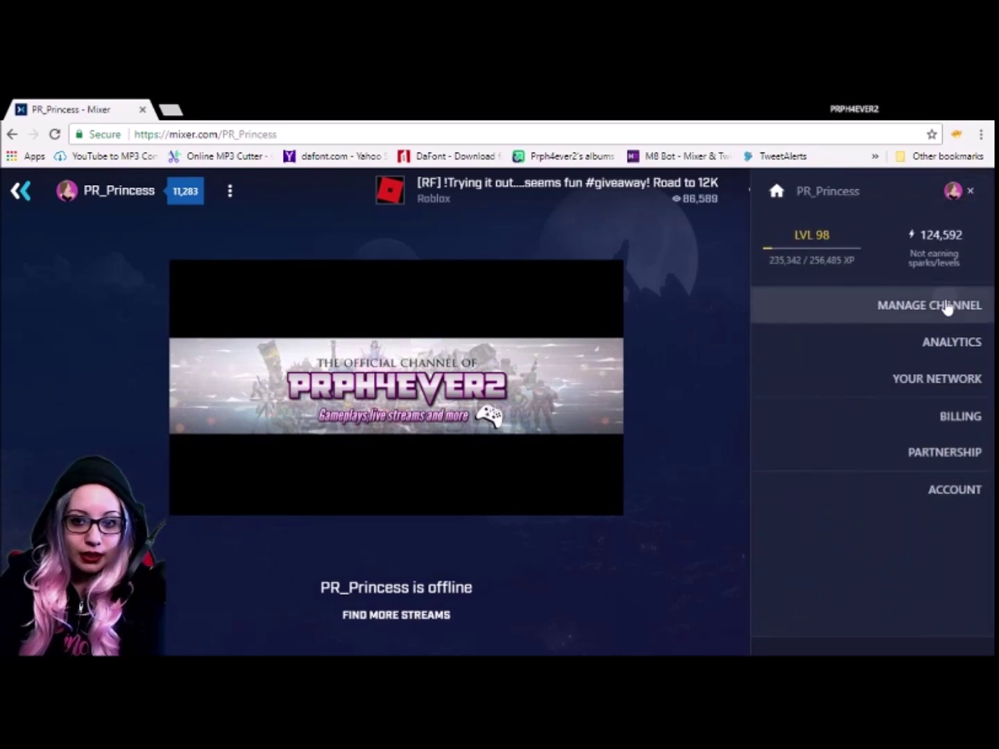
{"action": "left_click", "coordinate": [948, 308]}
{"action": "scroll", "coordinate": [557, 379], "scroll_direction": "down", "scroll_amount": 2}
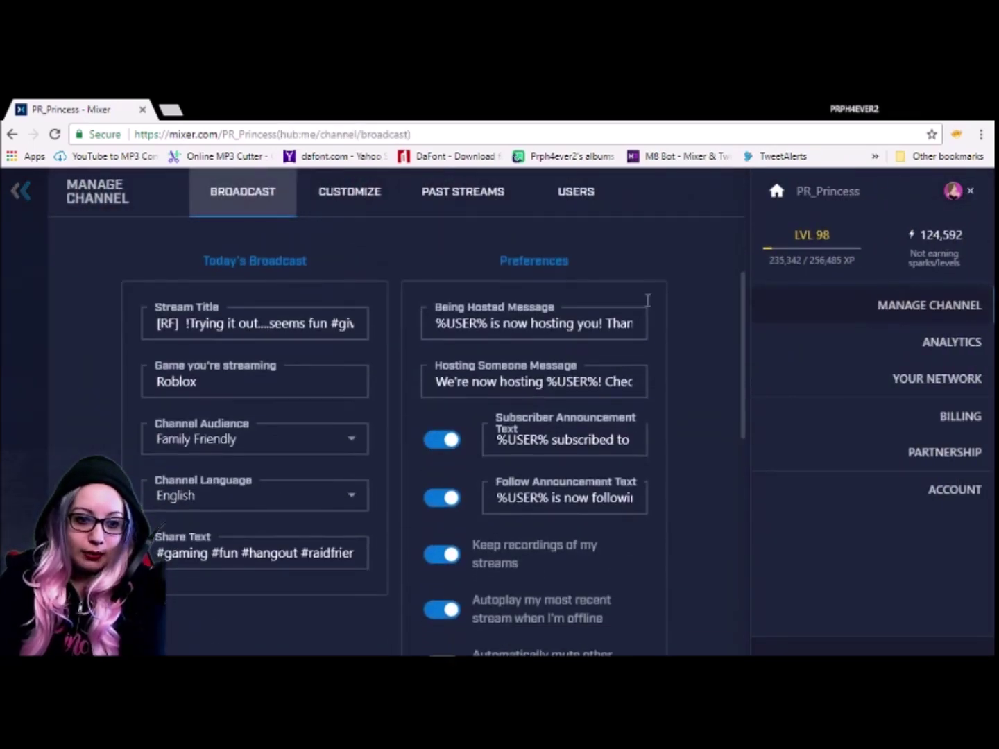
{"action": "left_click", "coordinate": [938, 198]}
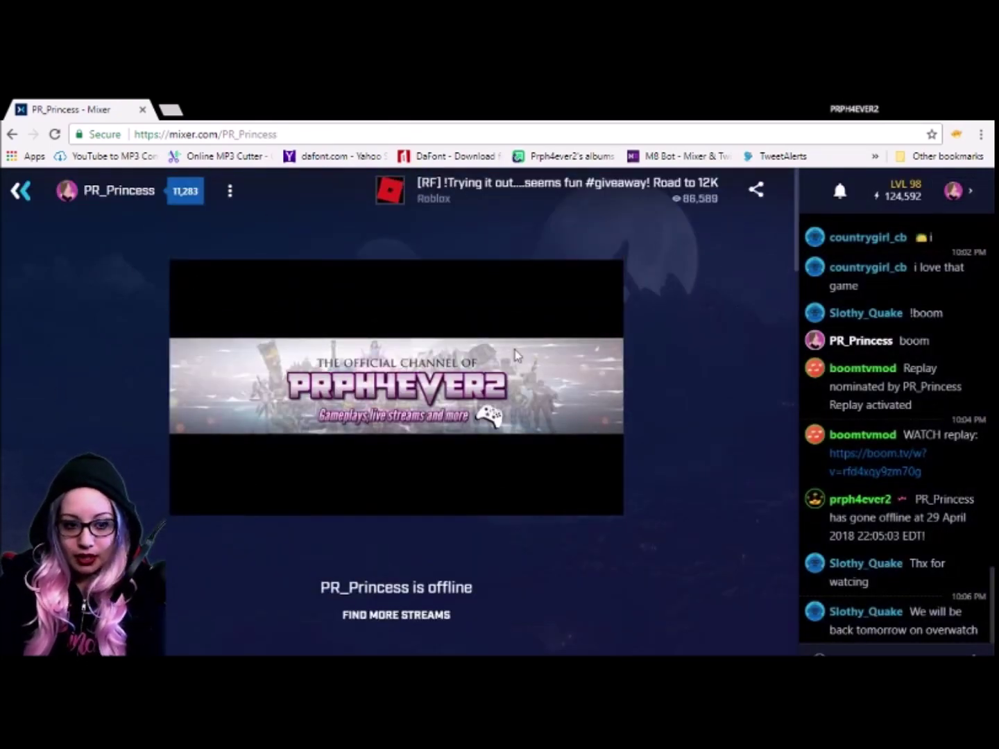
{"action": "left_click", "coordinate": [953, 191]}
{"action": "left_click", "coordinate": [947, 310]}
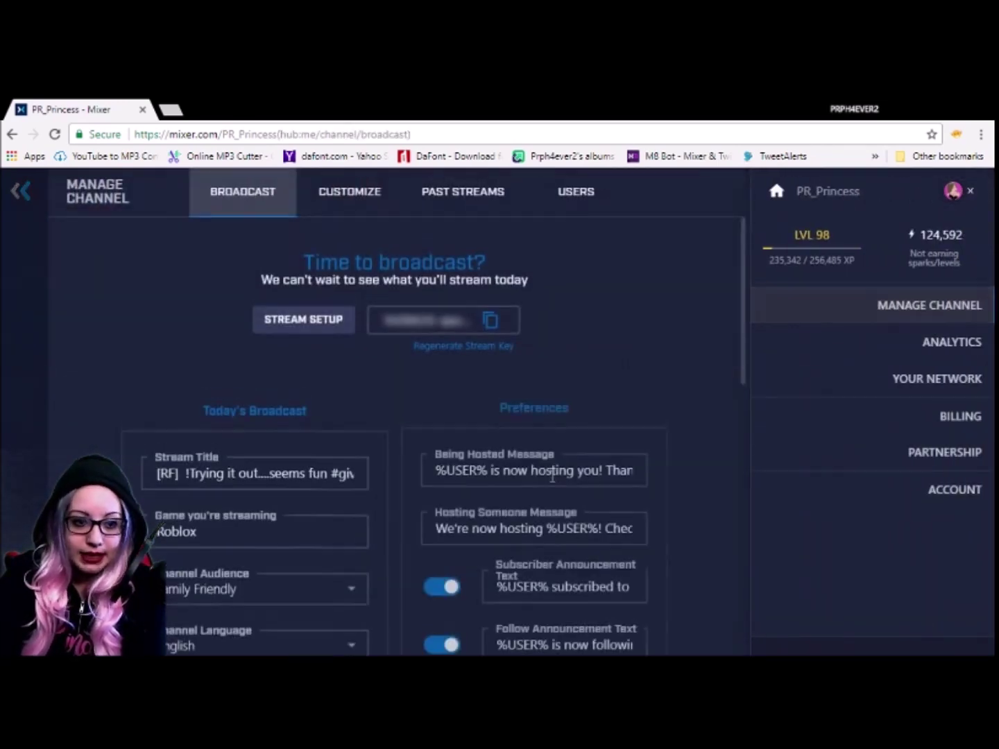
Toggle 'Autoplay my most recent stream when I'm offline' off and on twice, leaving it on, and save
{"action": "scroll", "coordinate": [444, 375], "scroll_direction": "down", "scroll_amount": 3}
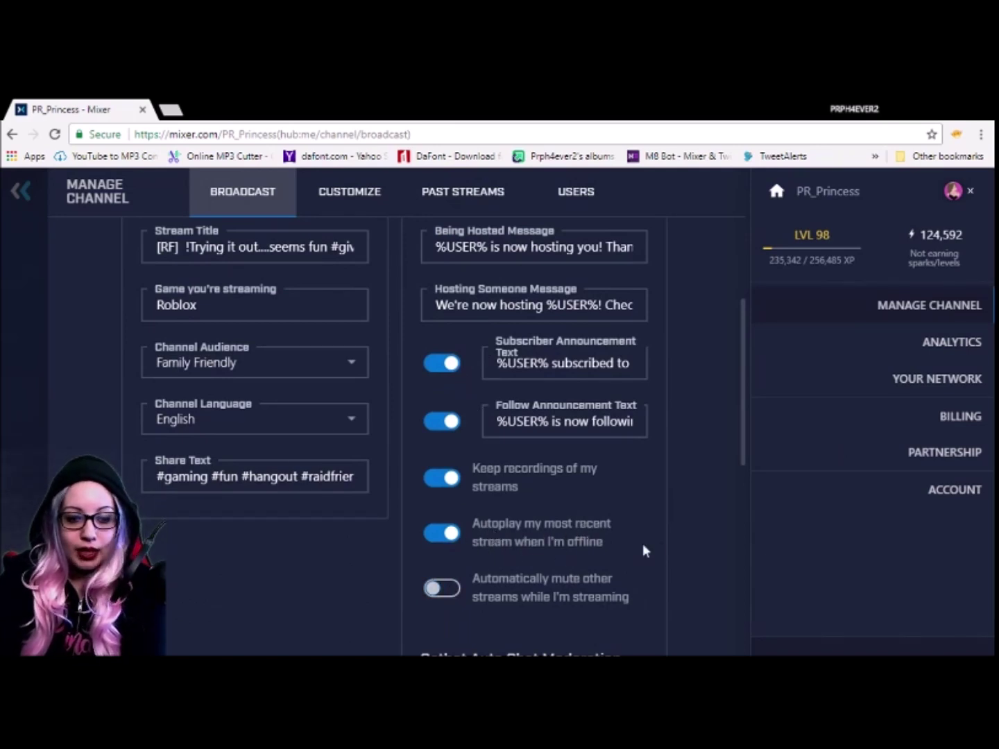
{"action": "left_click", "coordinate": [455, 538]}
{"action": "left_click", "coordinate": [441, 536]}
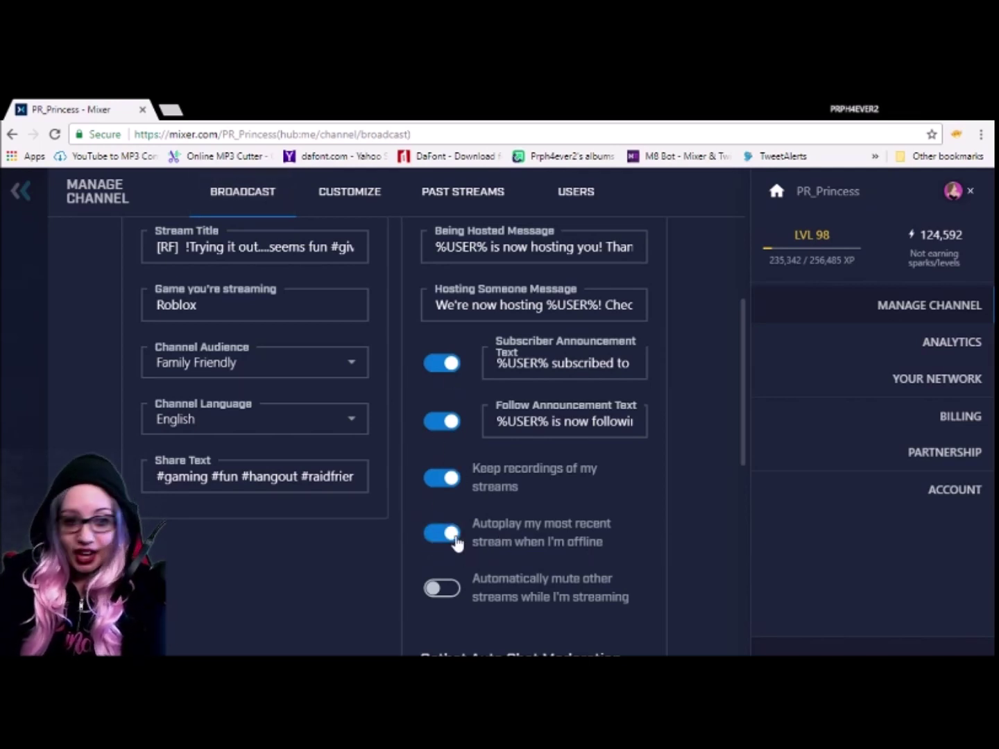
{"action": "left_click", "coordinate": [454, 538]}
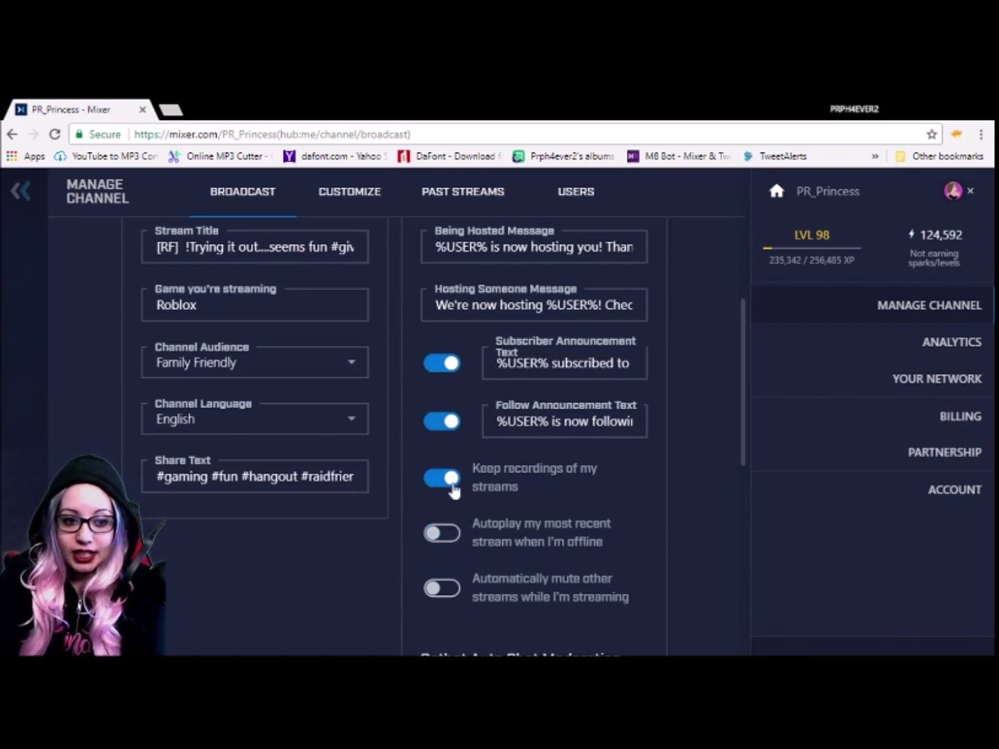
{"action": "left_click", "coordinate": [443, 535]}
{"action": "scroll", "coordinate": [619, 464], "scroll_direction": "down", "scroll_amount": 10}
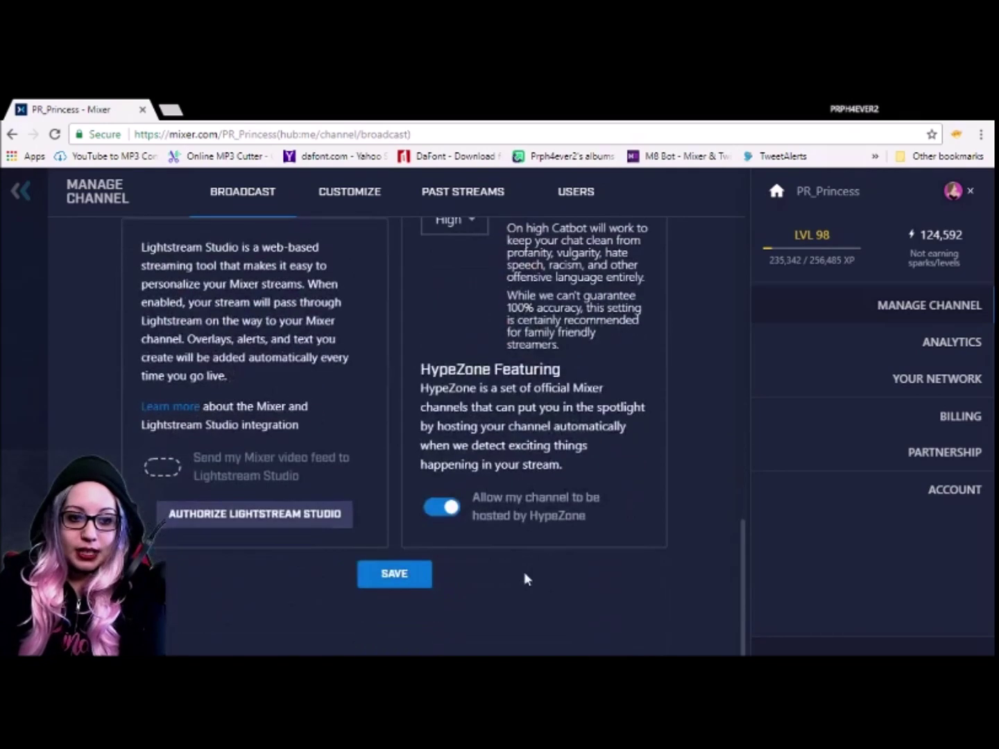
{"action": "left_click", "coordinate": [394, 574]}
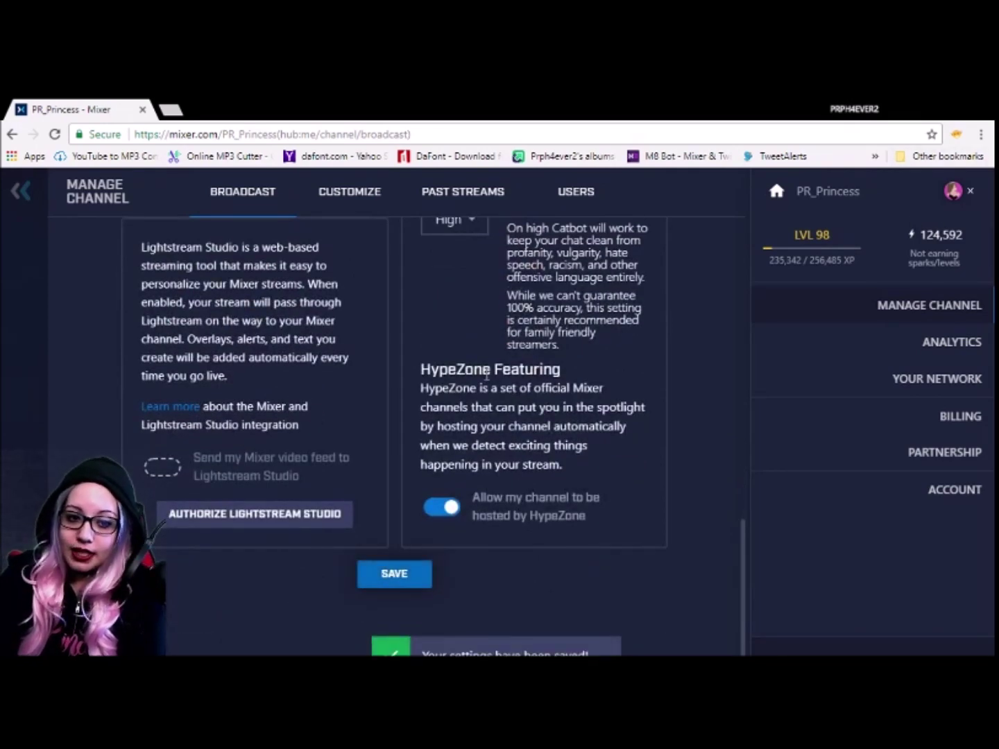
{"action": "scroll", "coordinate": [487, 382], "scroll_direction": "up", "scroll_amount": 10}
{"action": "scroll", "coordinate": [487, 383], "scroll_direction": "up", "scroll_amount": 2}
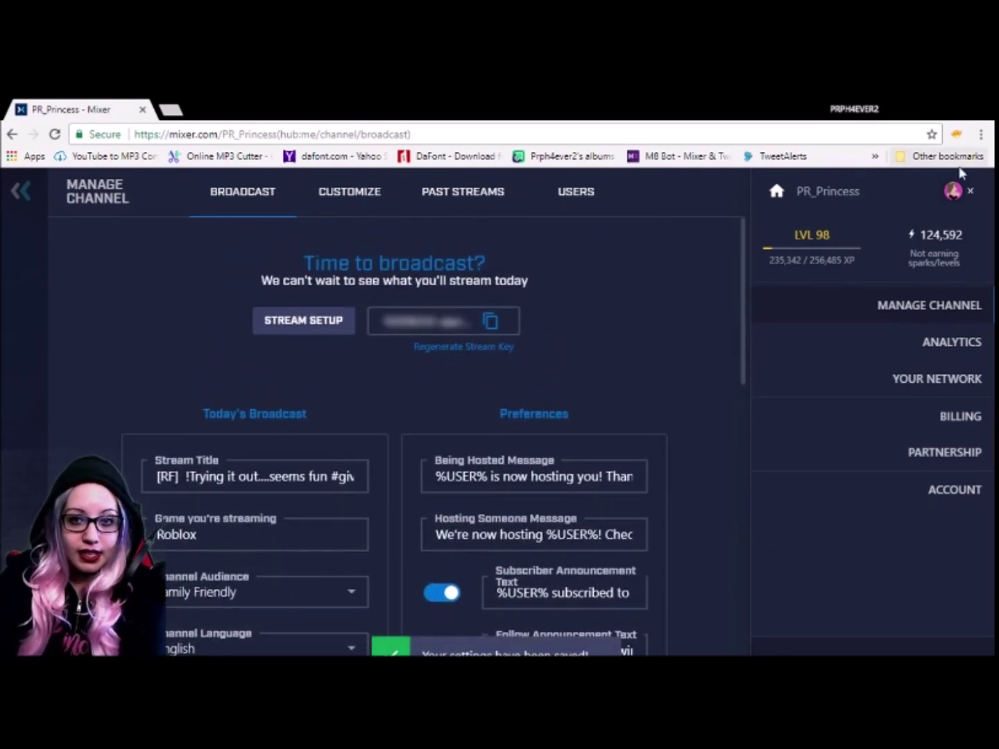
Reload the channel address and check that the latest stream replay autoplays
{"action": "left_click", "coordinate": [956, 192]}
{"action": "left_click", "coordinate": [302, 135]}
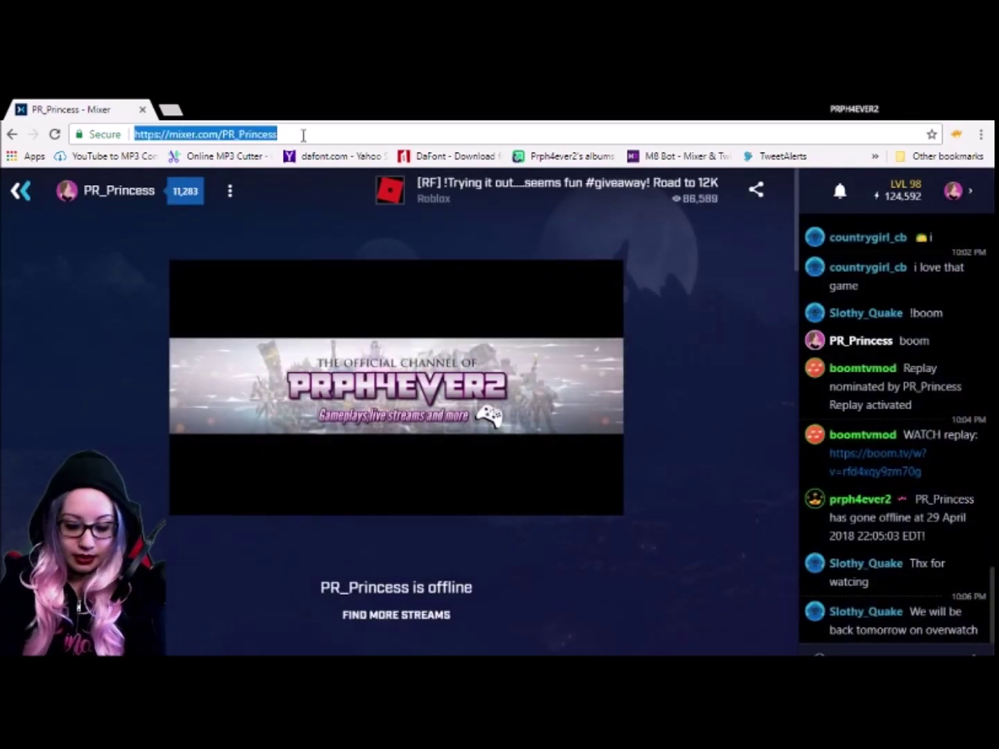
{"action": "key", "text": "Return"}
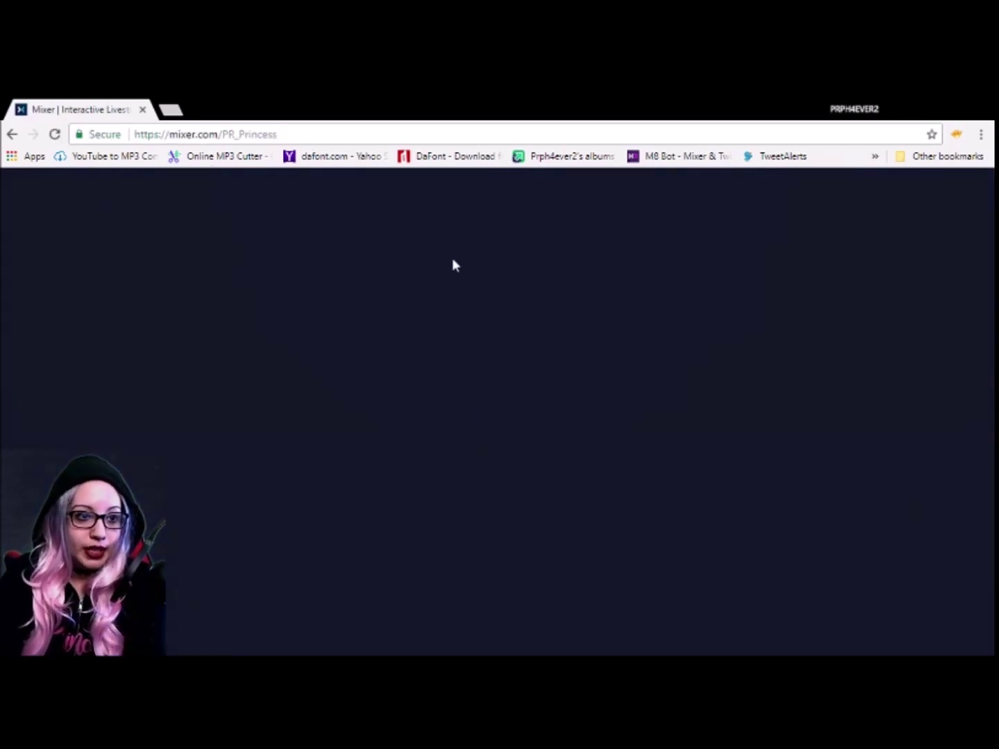
{"action": "scroll", "coordinate": [512, 494], "scroll_direction": "down", "scroll_amount": 3}
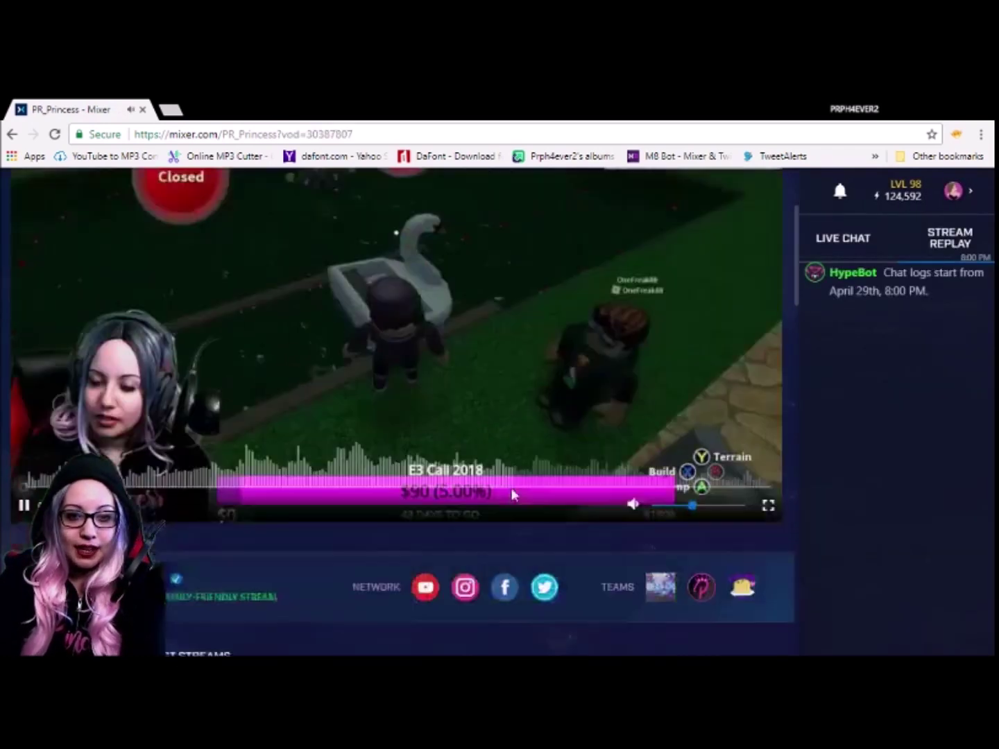
{"action": "scroll", "coordinate": [196, 380], "scroll_direction": "up", "scroll_amount": 2}
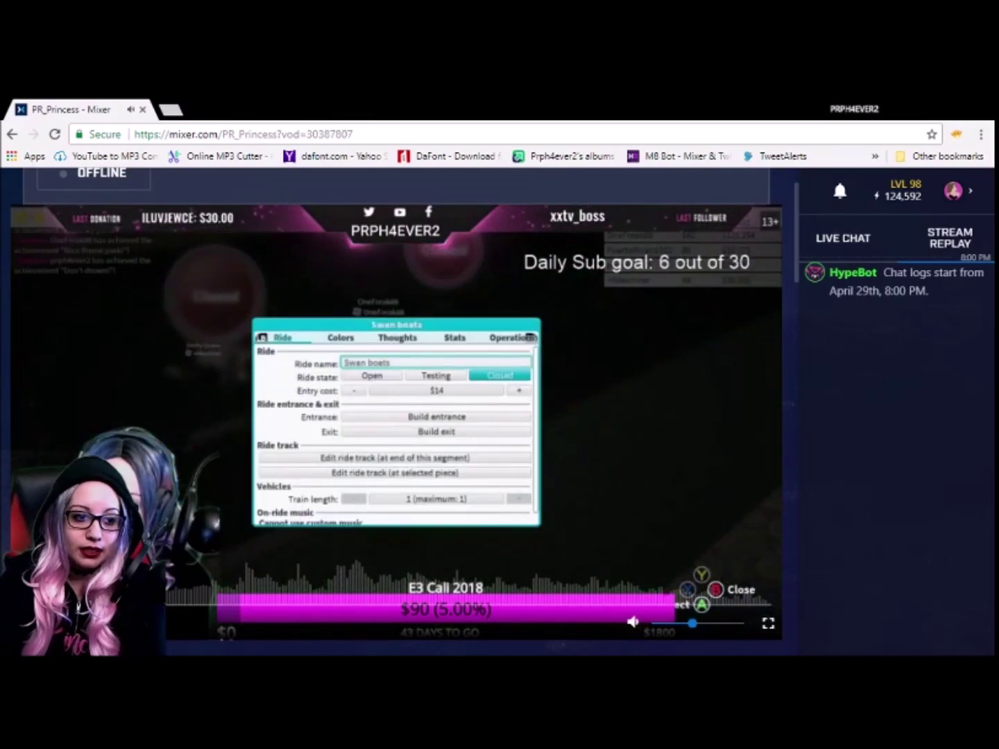
{"action": "scroll", "coordinate": [674, 260], "scroll_direction": "up", "scroll_amount": 1}
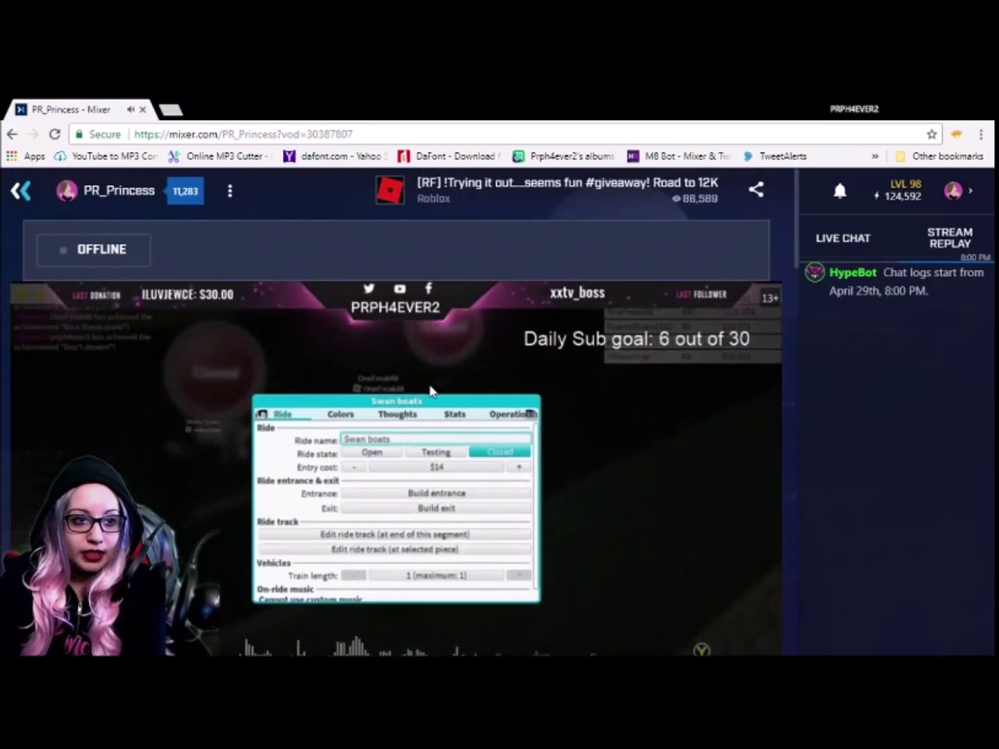
{"action": "scroll", "coordinate": [673, 261], "scroll_direction": "down", "scroll_amount": 3}
{"action": "scroll", "coordinate": [673, 260], "scroll_direction": "up", "scroll_amount": 3}
Open Manage Channel from the avatar menu and save the broadcast settings again
{"action": "left_click", "coordinate": [954, 196]}
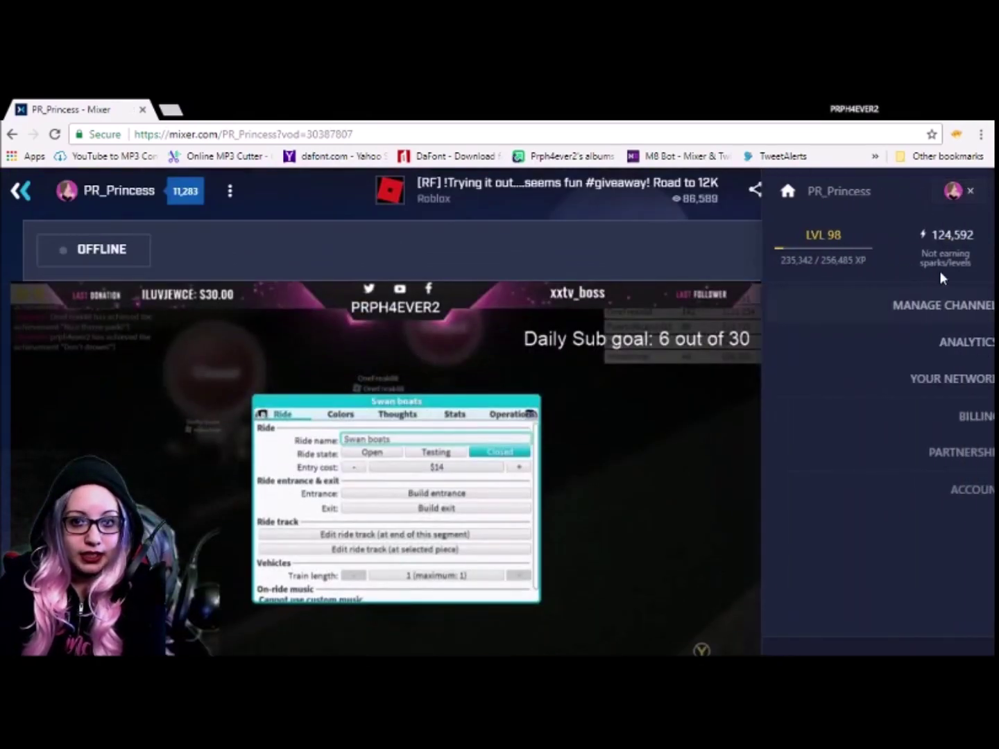
{"action": "left_click", "coordinate": [929, 306]}
{"action": "scroll", "coordinate": [457, 398], "scroll_direction": "down", "scroll_amount": 5}
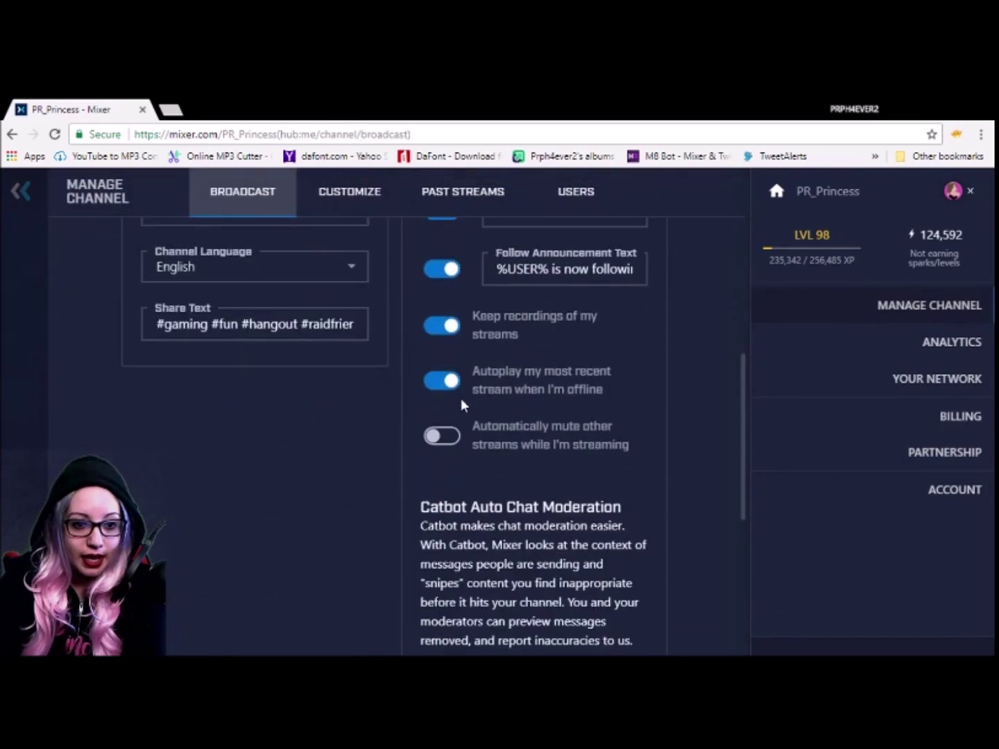
{"action": "scroll", "coordinate": [462, 388], "scroll_direction": "down", "scroll_amount": 5}
{"action": "left_click", "coordinate": [396, 573]}
Remove the '?vod=…' replay part from the channel address and reload the page
{"action": "left_click", "coordinate": [954, 192]}
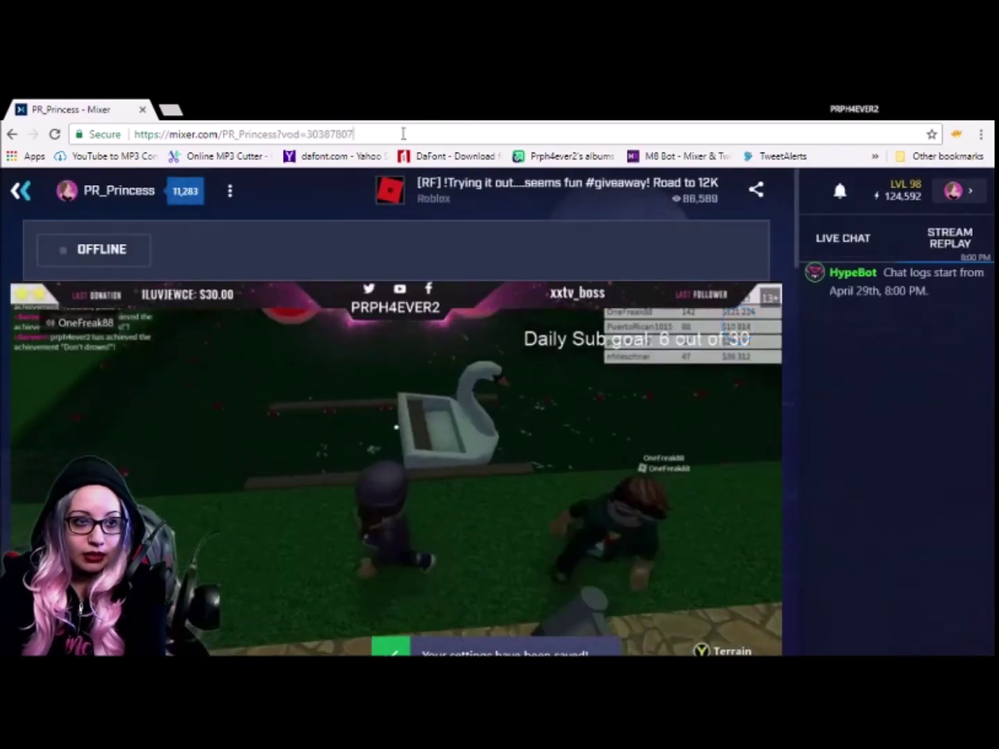
{"action": "left_click_drag", "start_coordinate": [403, 133], "coordinate": [279, 135]}
{"action": "key", "text": "BackSpace"}
{"action": "key", "text": "Return"}
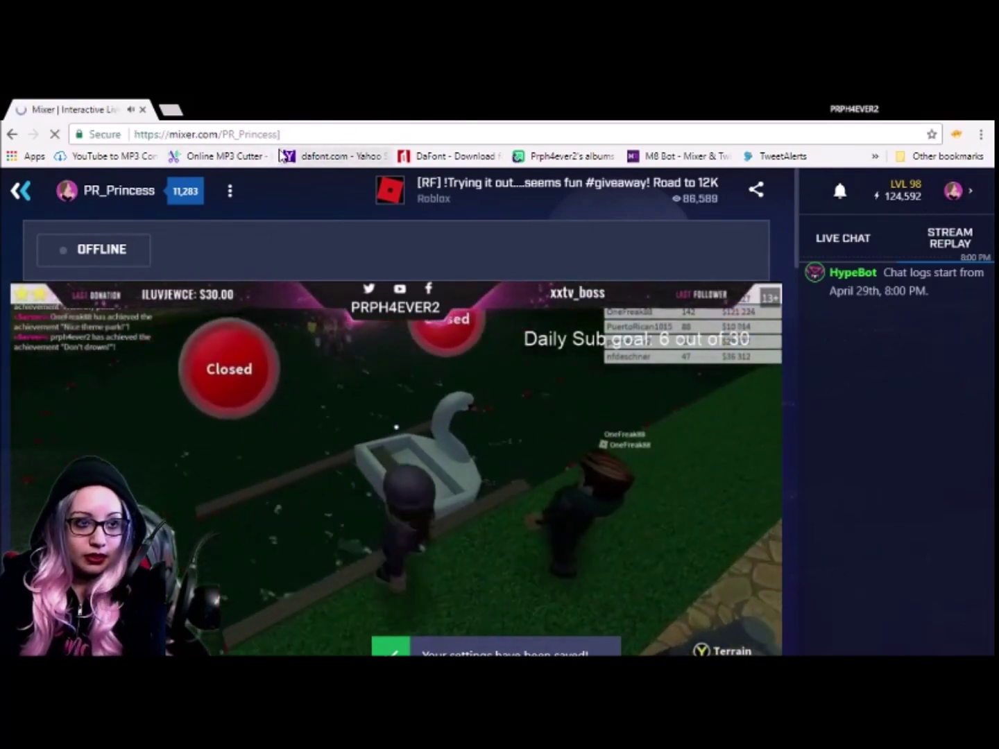
Load the lowercase channel address from the 'mix' autocomplete suggestion so the offline banner shows
{"action": "left_click", "coordinate": [291, 134]}
{"action": "left_click", "coordinate": [290, 134]}
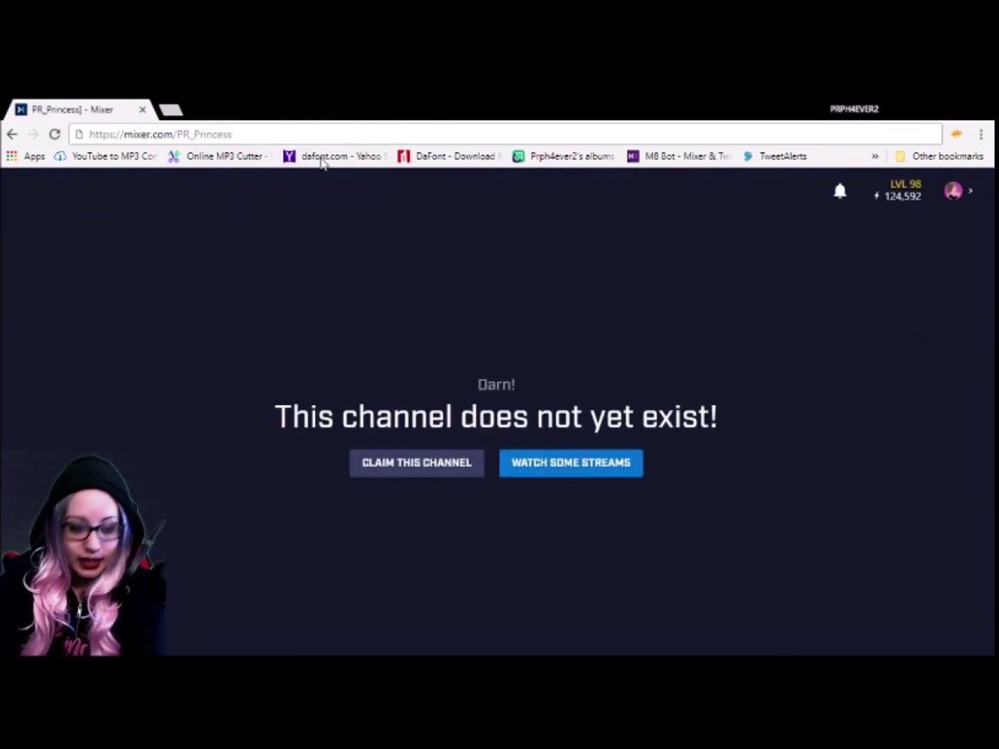
{"action": "key", "text": "Return"}
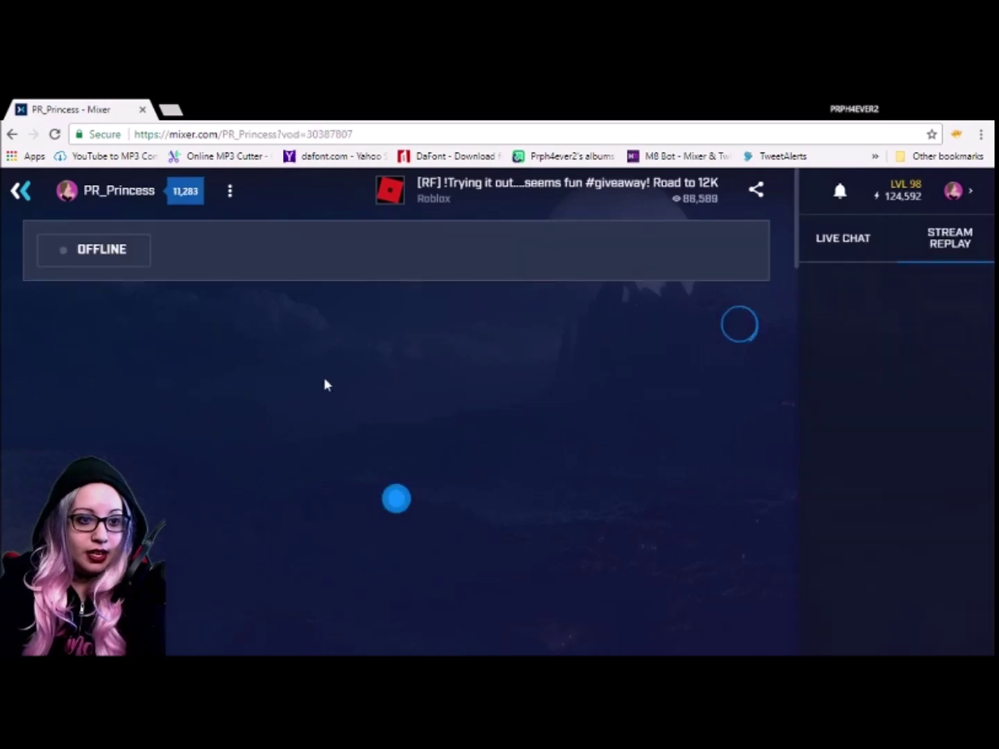
{"action": "left_click", "coordinate": [386, 134]}
{"action": "type", "text": "mixer.com"}
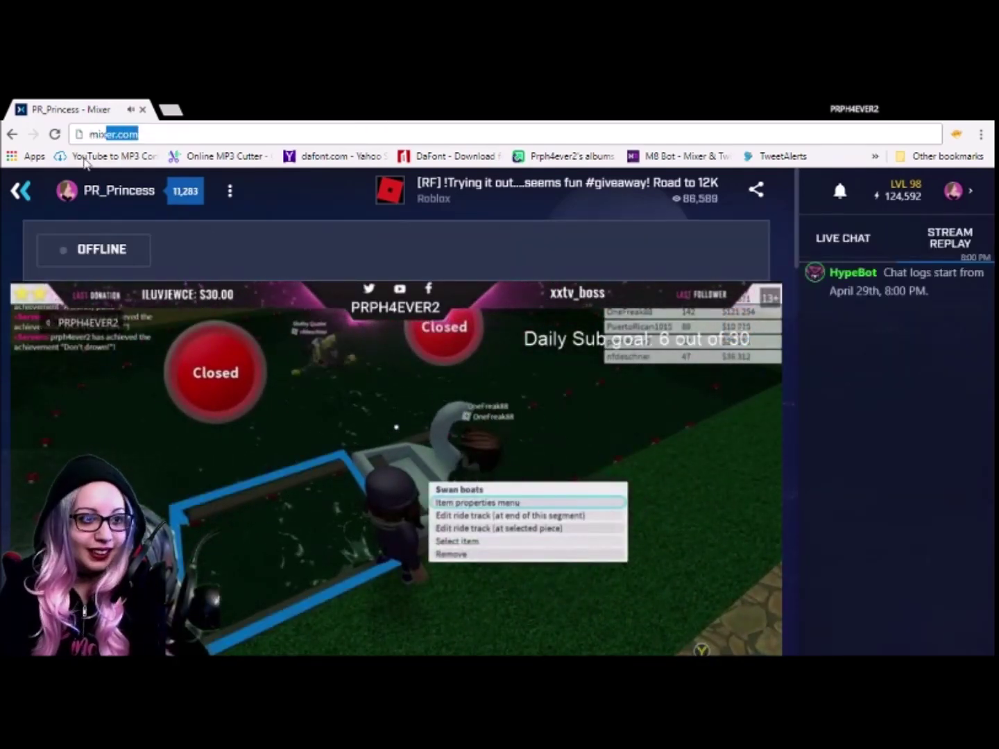
{"action": "key", "text": "Return"}
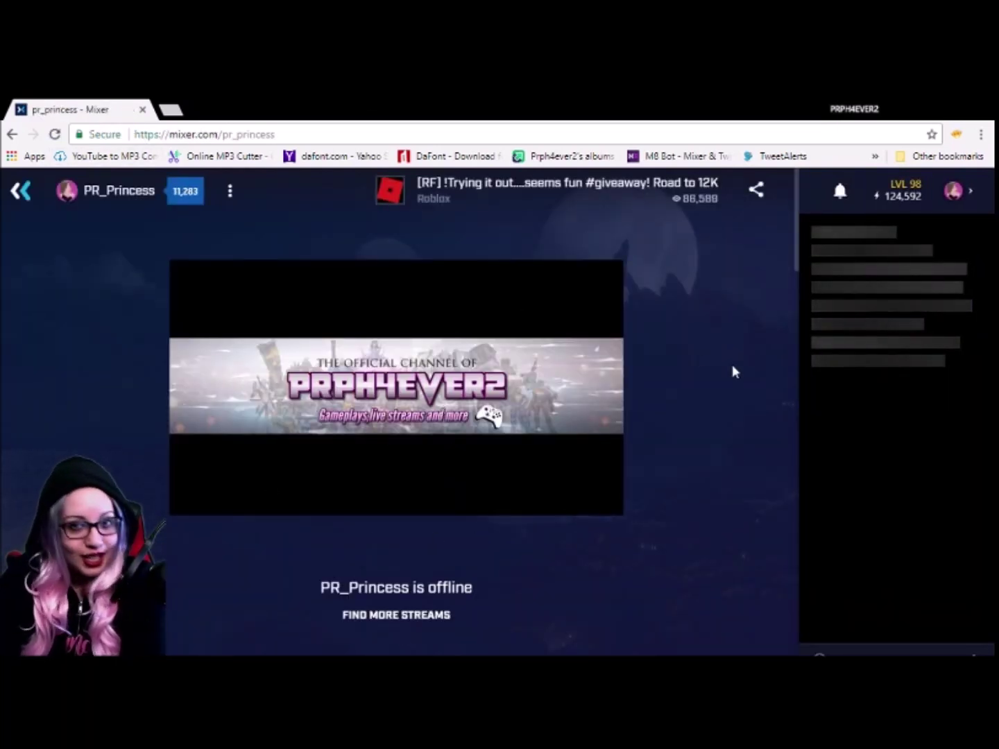
Switch off 'Autoplay my most recent stream' in Manage Channel and save the broadcast settings
{"action": "scroll", "coordinate": [585, 604], "scroll_direction": "down", "scroll_amount": 8}
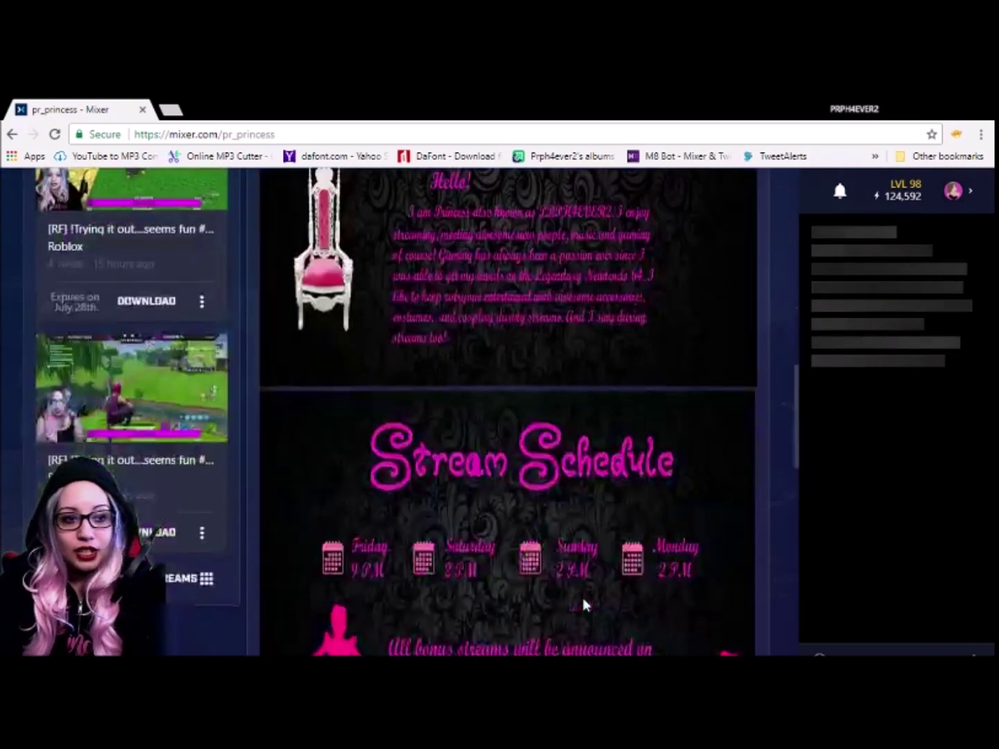
{"action": "scroll", "coordinate": [585, 604], "scroll_direction": "up", "scroll_amount": 10}
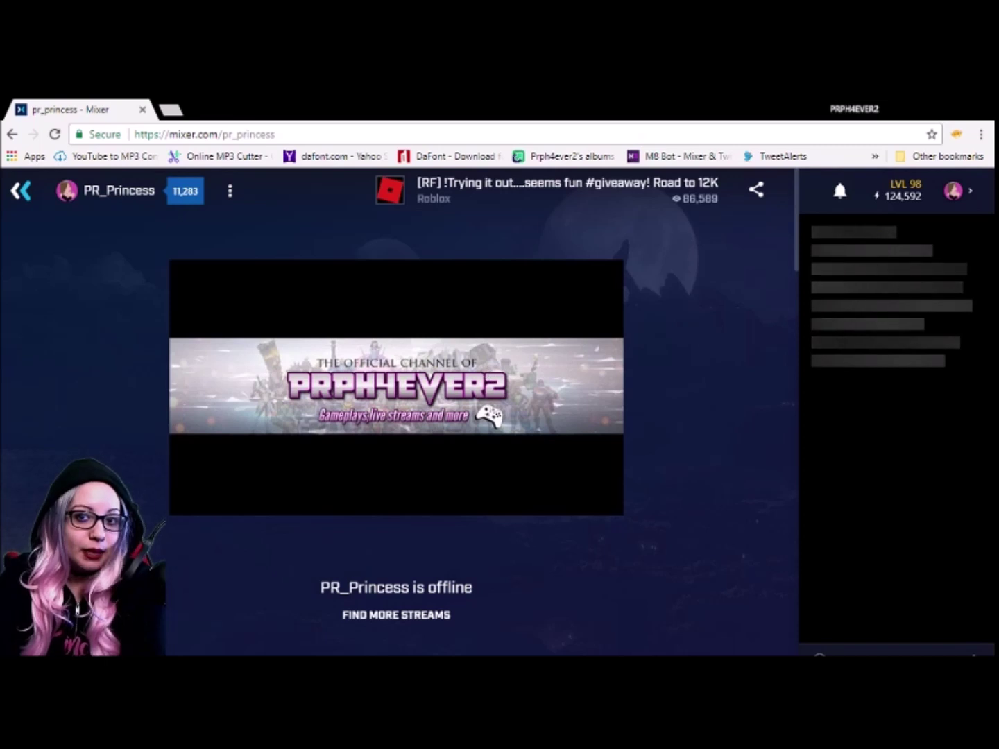
{"action": "left_click", "coordinate": [954, 191]}
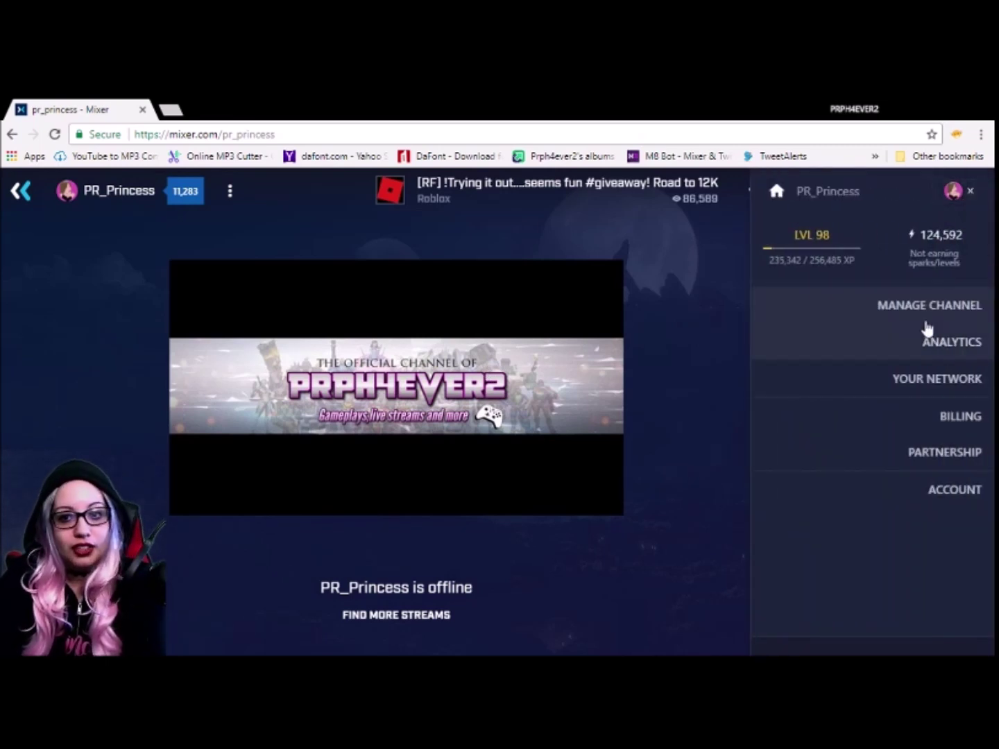
{"action": "left_click", "coordinate": [923, 315]}
{"action": "scroll", "coordinate": [543, 441], "scroll_direction": "down", "scroll_amount": 5}
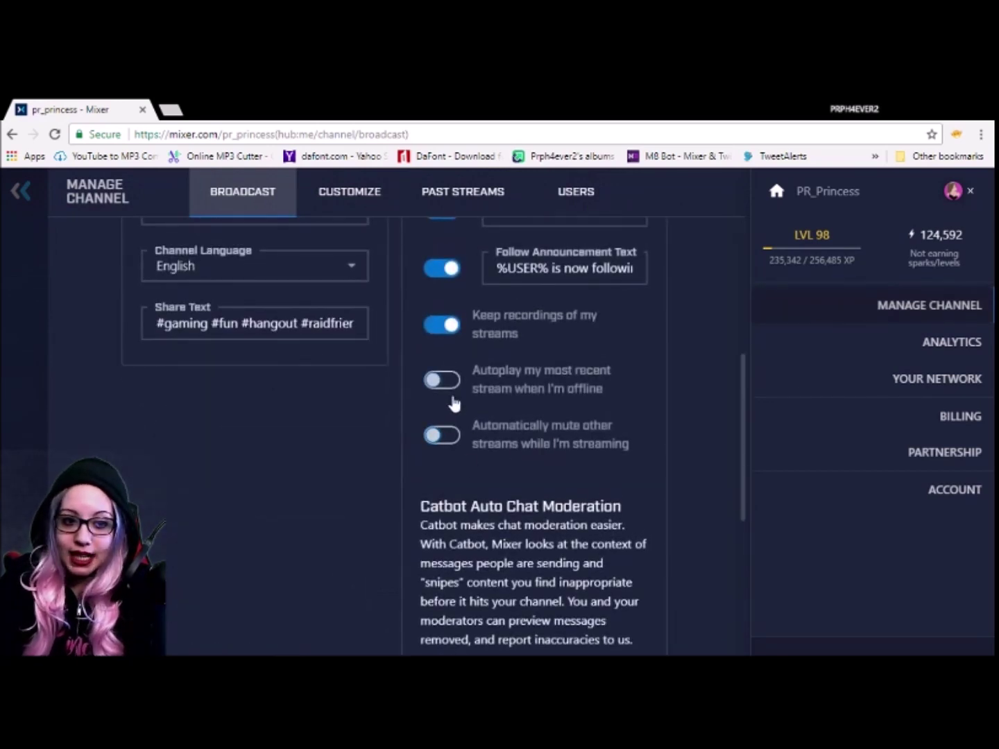
{"action": "left_click", "coordinate": [448, 382]}
{"action": "scroll", "coordinate": [413, 409], "scroll_direction": "down", "scroll_amount": 7}
{"action": "left_click", "coordinate": [406, 575]}
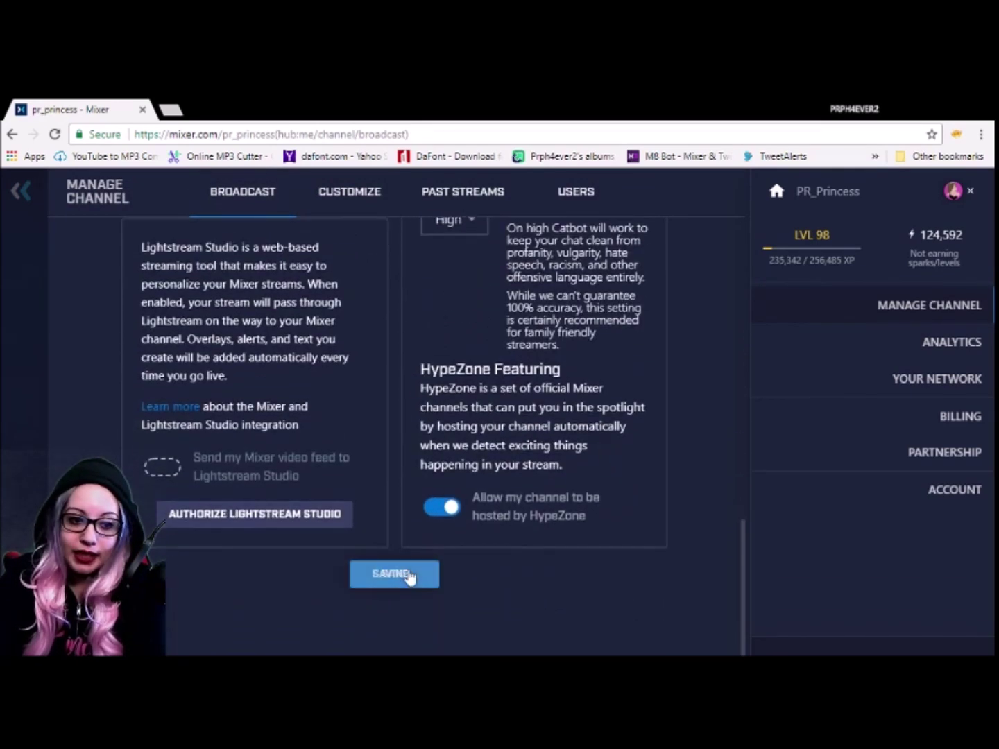